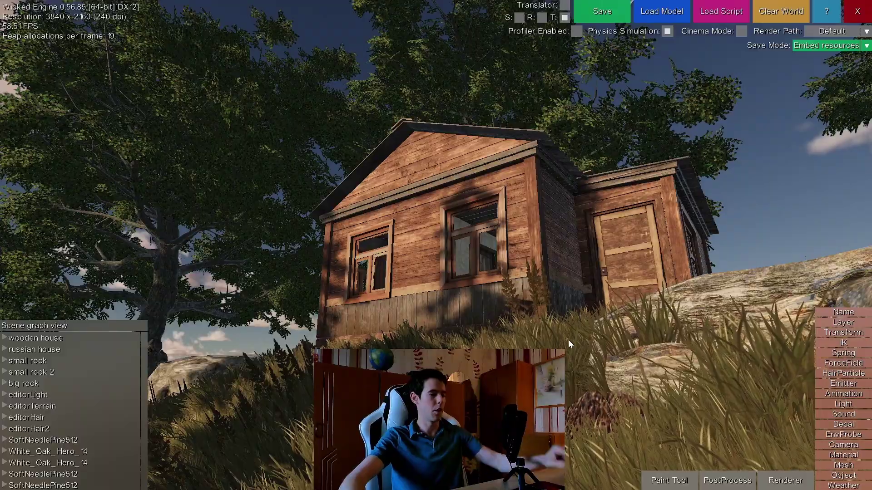
- Set the renderer's shadow type to Ray traced
{"action": "key", "text": "e"}
{"action": "middle_click_drag", "start_coordinate": [578, 315], "coordinate": [470, 395]}
{"action": "key", "text": "w"}
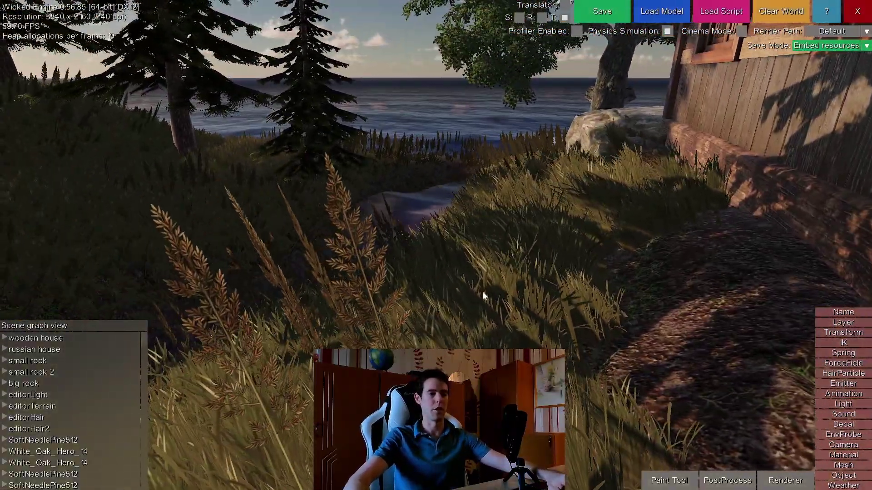
{"action": "left_click", "coordinate": [767, 480]}
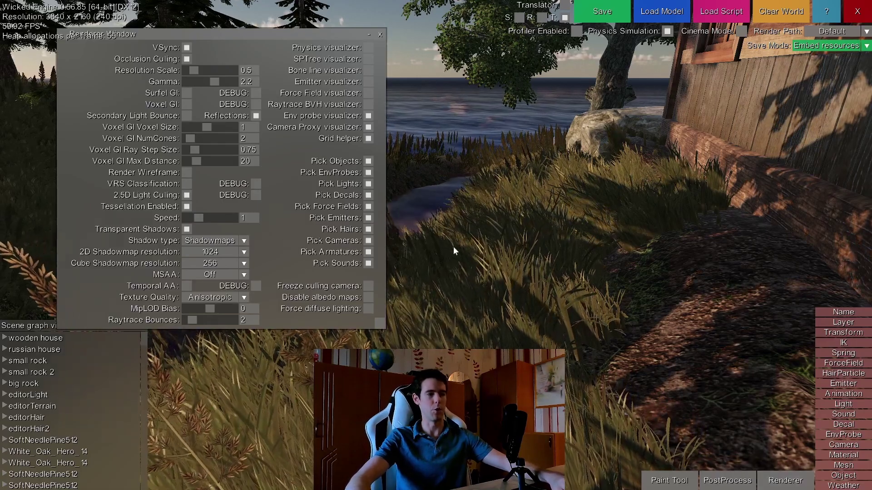
{"action": "left_click", "coordinate": [213, 240]}
{"action": "left_click", "coordinate": [223, 262]}
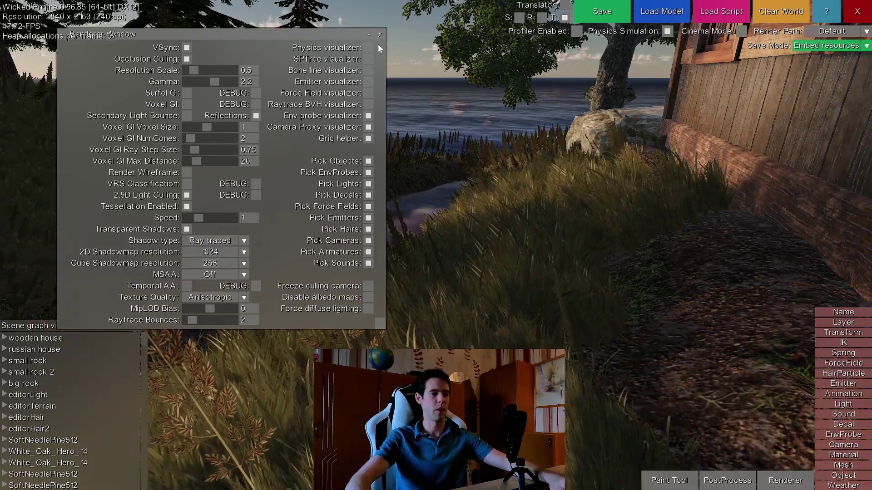
{"action": "left_click", "coordinate": [381, 34]}
- Examine the ray-traced shadows on the grass, soil, rock and wooden house from several viewpoints
{"action": "mouse_move", "coordinate": [386, 54]}
{"action": "middle_mouse_down"}
{"action": "mouse_move", "coordinate": [393, 100]}
{"action": "mouse_move", "coordinate": [422, 132]}
{"action": "mouse_move", "coordinate": [407, 128]}
{"action": "middle_mouse_up"}
{"action": "key", "text": "s"}
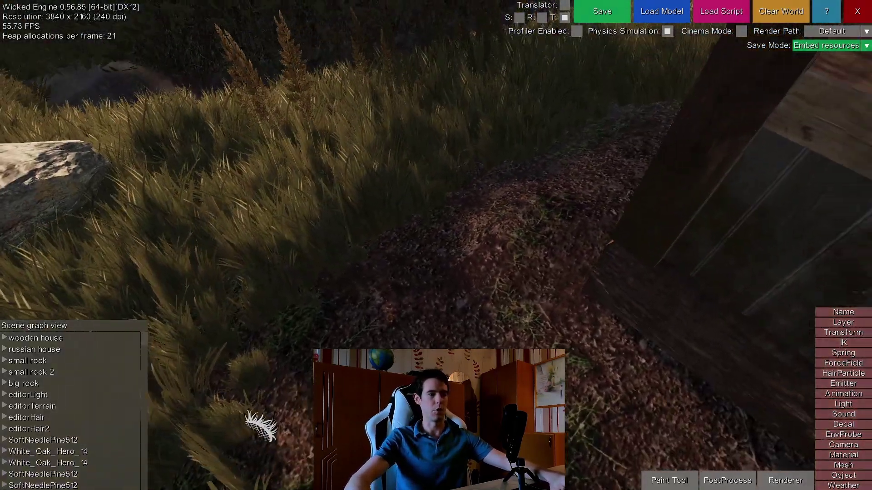
{"action": "key", "text": "w"}
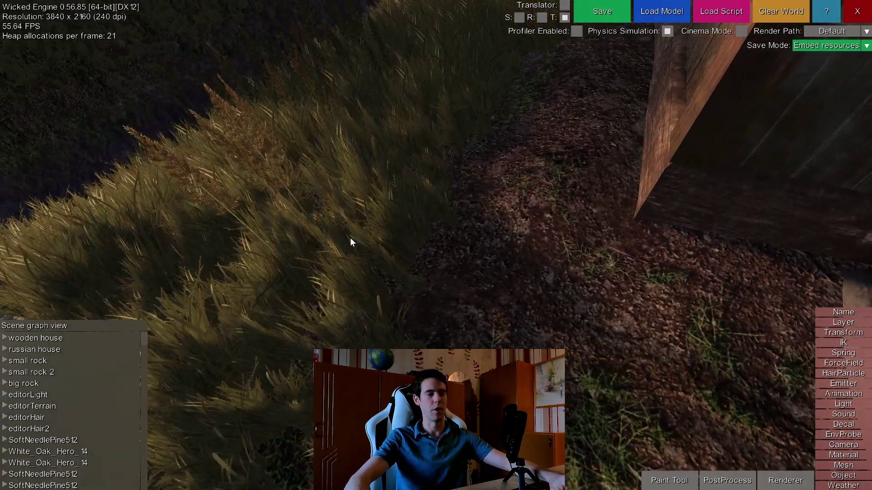
{"action": "middle_click_drag", "start_coordinate": [434, 198], "coordinate": [481, 228]}
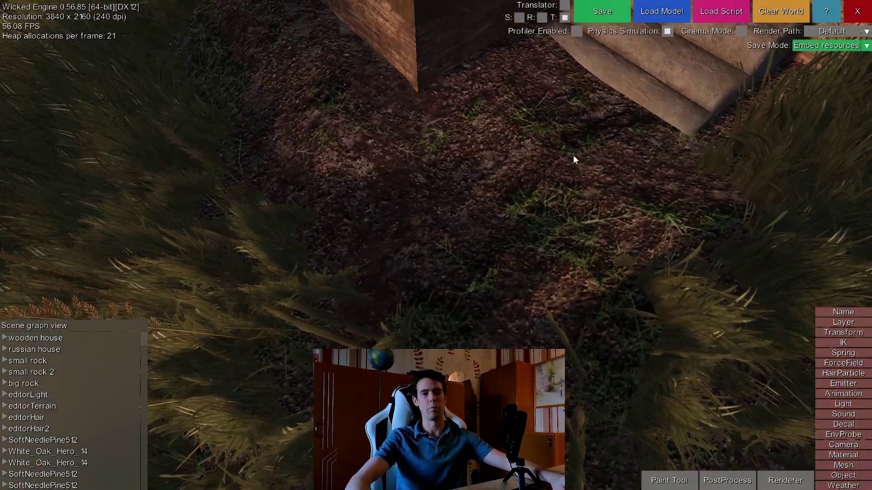
{"action": "middle_click_drag", "start_coordinate": [433, 253], "coordinate": [489, 252]}
{"action": "key", "text": "s"}
{"action": "key", "text": "s"}
{"action": "key", "text": "s"}
{"action": "middle_click_drag", "start_coordinate": [427, 289], "coordinate": [386, 279]}
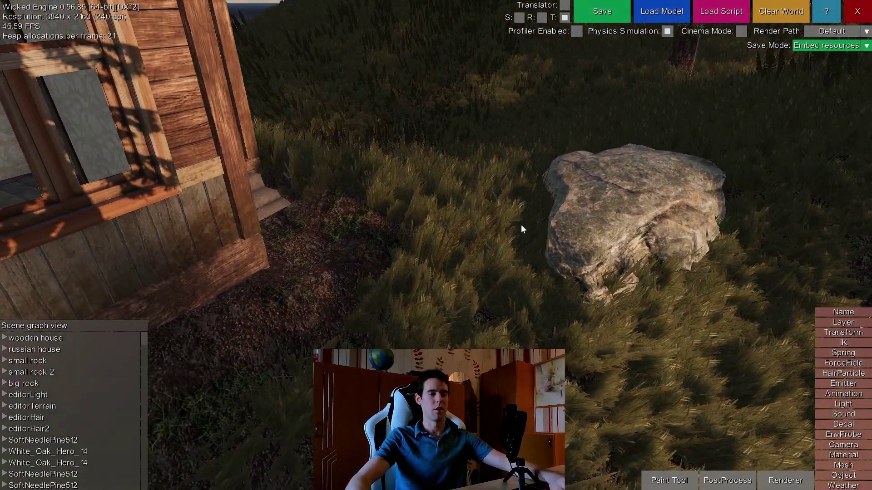
{"action": "middle_click_drag", "start_coordinate": [464, 252], "coordinate": [491, 263]}
{"action": "key", "text": "a"}
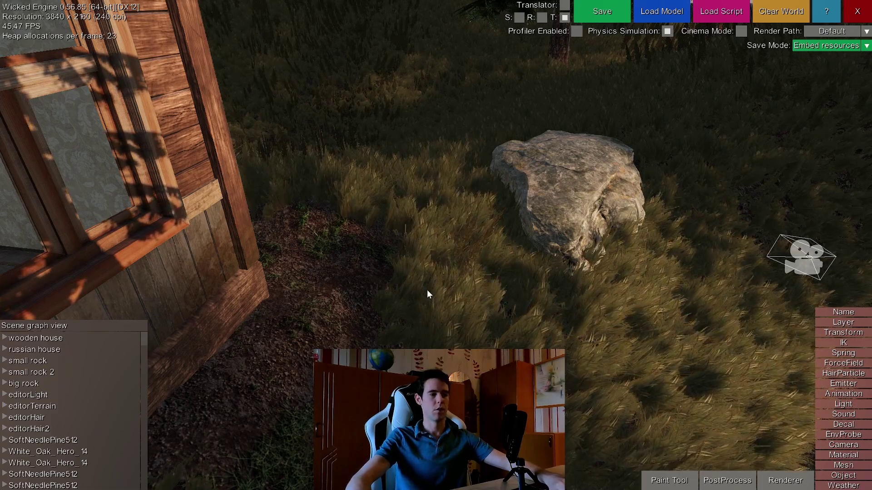
{"action": "middle_click_drag", "start_coordinate": [416, 291], "coordinate": [579, 364]}
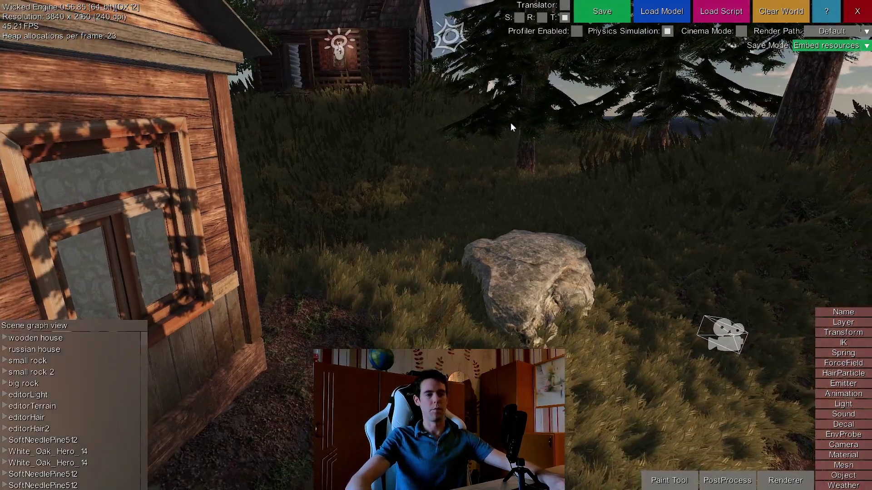
- Set the post-process ambient occlusion to RTAO
{"action": "left_click", "coordinate": [740, 483]}
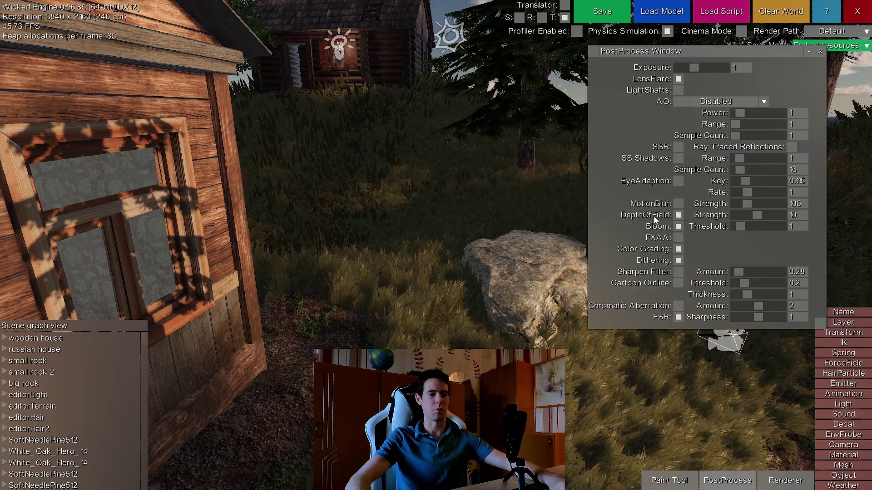
{"action": "left_click", "coordinate": [717, 101]}
{"action": "left_click", "coordinate": [716, 156]}
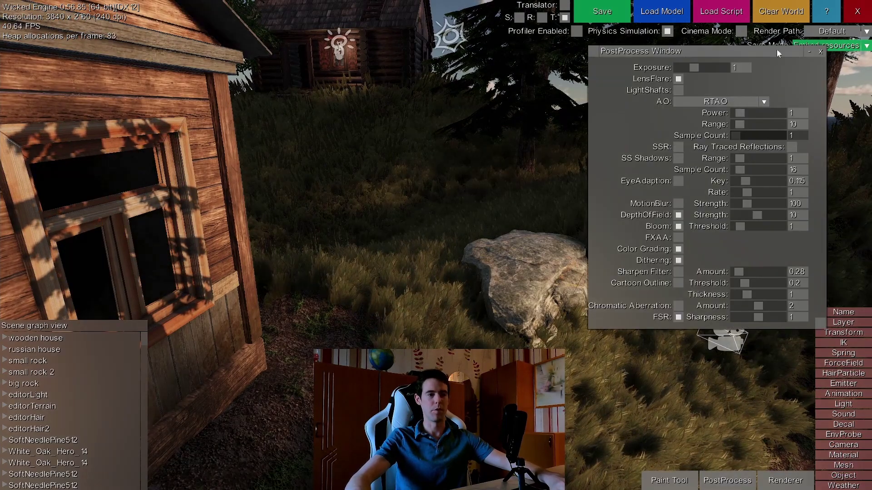
{"action": "left_click", "coordinate": [821, 52]}
- Examine the ray-traced ambient occlusion around the rock, the grass and the houses, close up and from afar
{"action": "middle_click_drag", "start_coordinate": [626, 163], "coordinate": [593, 249]}
{"action": "key", "text": "w"}
{"action": "key", "text": "w"}
{"action": "middle_click_drag", "start_coordinate": [412, 297], "coordinate": [490, 236]}
{"action": "mouse_move", "coordinate": [554, 246]}
{"action": "middle_mouse_down"}
{"action": "mouse_move", "coordinate": [472, 277]}
{"action": "mouse_move", "coordinate": [544, 245]}
{"action": "middle_mouse_up"}
{"action": "right_click_drag", "start_coordinate": [566, 250], "coordinate": [466, 238]}
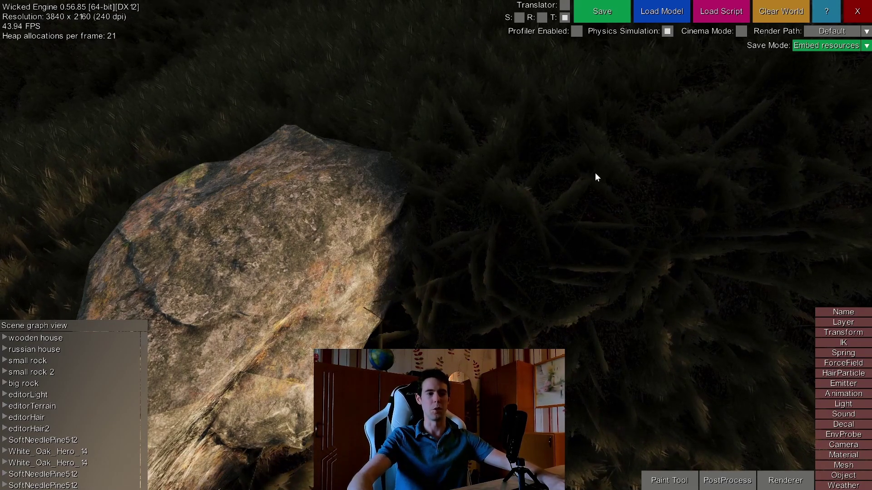
{"action": "middle_click_drag", "start_coordinate": [596, 169], "coordinate": [536, 139]}
{"action": "mouse_move", "coordinate": [596, 211]}
{"action": "middle_mouse_down"}
{"action": "mouse_move", "coordinate": [545, 182]}
{"action": "mouse_move", "coordinate": [495, 218]}
{"action": "mouse_move", "coordinate": [596, 212]}
{"action": "middle_mouse_up"}
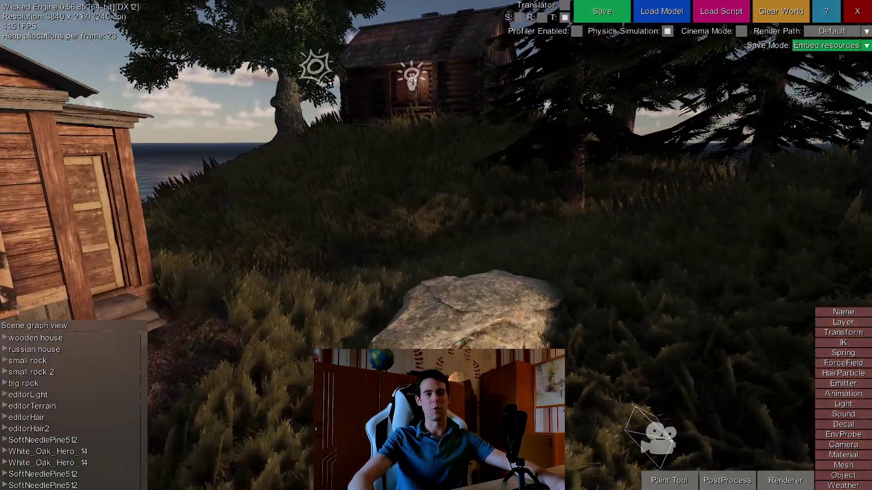
{"action": "middle_click_drag", "start_coordinate": [625, 236], "coordinate": [772, 227]}
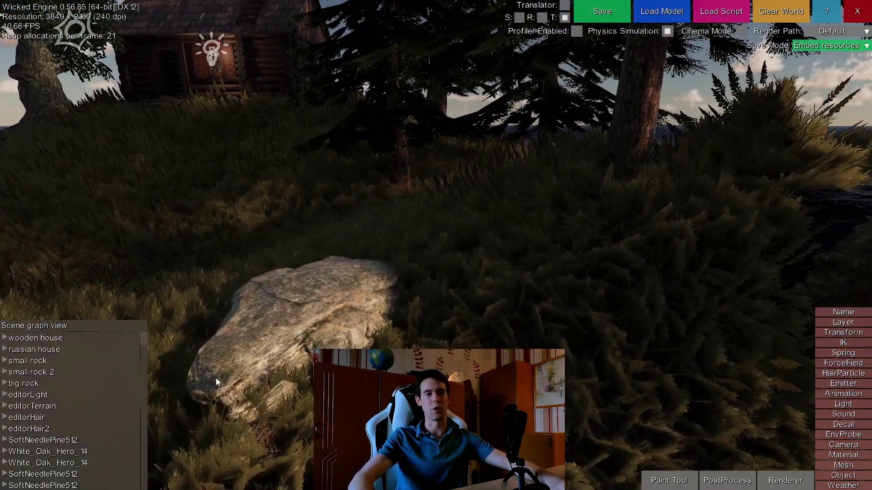
{"action": "middle_click_drag", "start_coordinate": [625, 236], "coordinate": [509, 363]}
{"action": "middle_click_drag", "start_coordinate": [623, 267], "coordinate": [291, 213]}
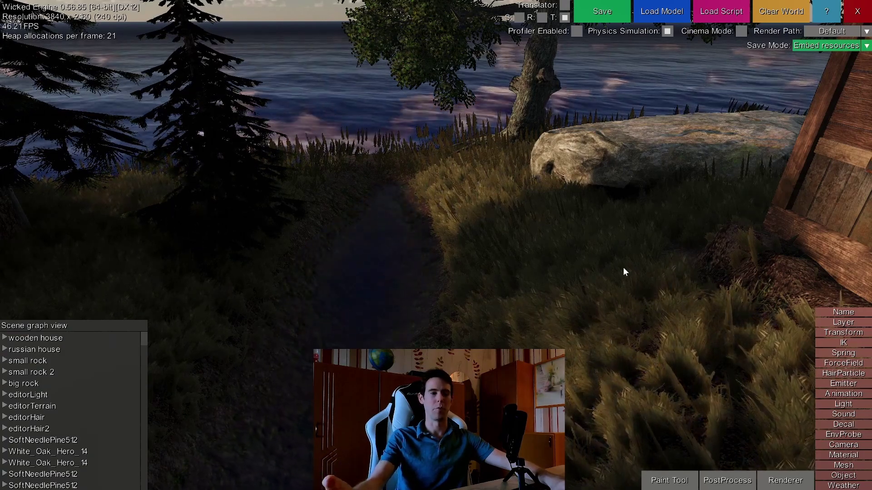
{"action": "right_click_drag", "start_coordinate": [666, 275], "coordinate": [666, 275]}
{"action": "middle_click_drag", "start_coordinate": [617, 259], "coordinate": [617, 259]}
{"action": "key", "text": "s"}
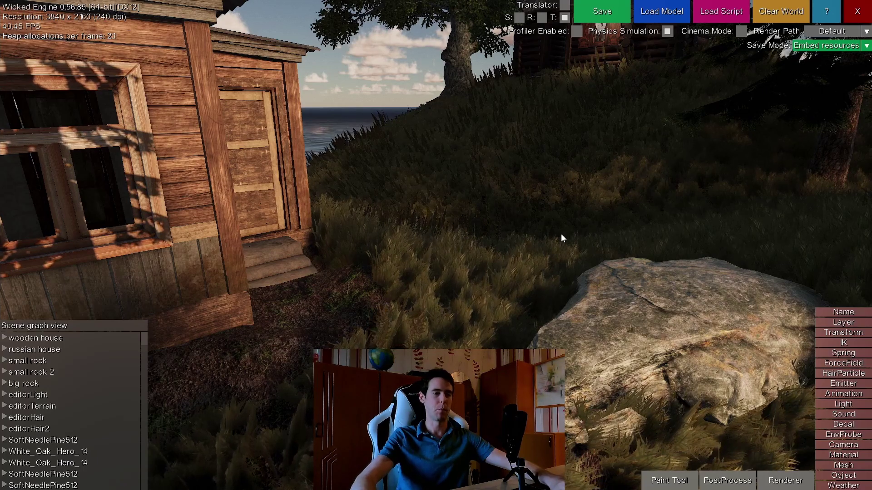
- Give the large rock beside the house a mirror-like material with roughness 0 and reflectance 1
{"action": "middle_click_drag", "start_coordinate": [588, 189], "coordinate": [453, 216]}
{"action": "key", "text": "a"}
{"action": "key", "text": "a"}
{"action": "left_click", "coordinate": [394, 218]}
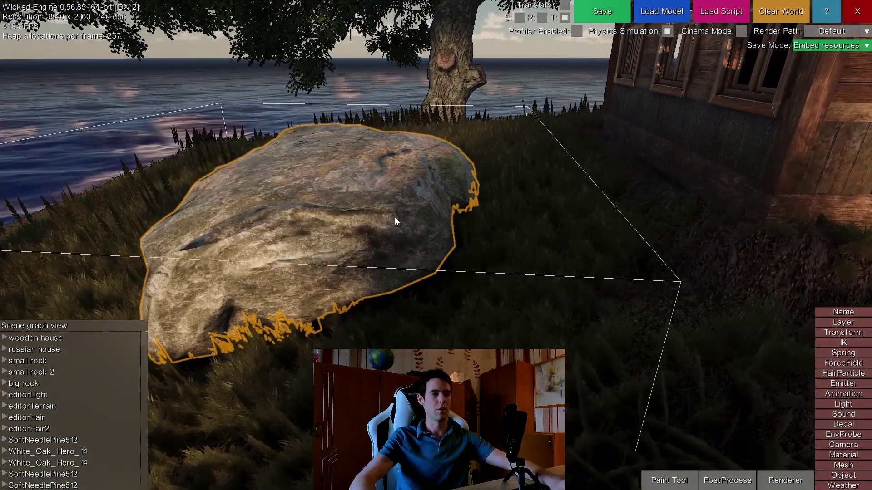
{"action": "left_click", "coordinate": [843, 455]}
{"action": "middle_click_drag", "start_coordinate": [159, 171], "coordinate": [250, 174]}
{"action": "key", "text": "a"}
{"action": "left_click_drag", "start_coordinate": [718, 199], "coordinate": [752, 209]}
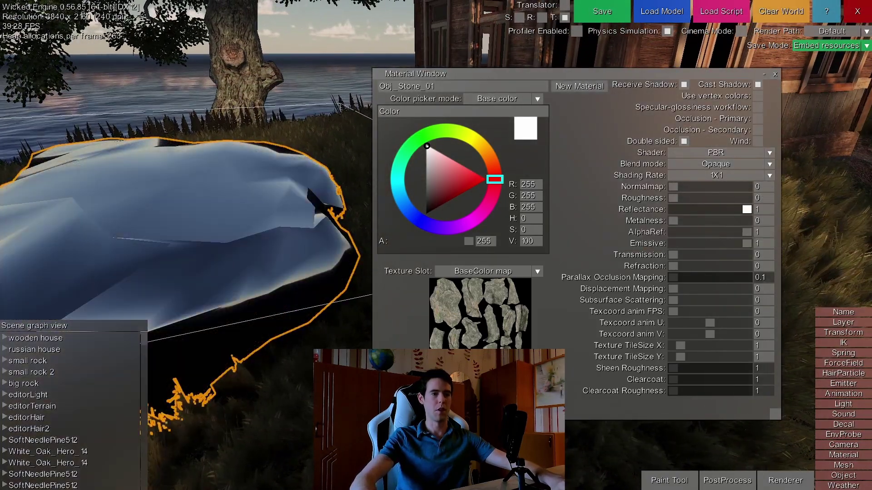
{"action": "left_click", "coordinate": [775, 74]}
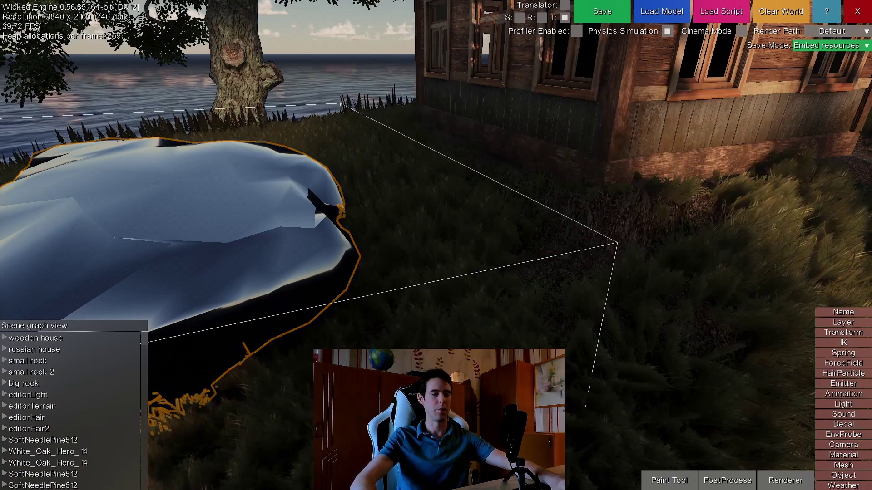
- Enable Ray Traced Reflections in the post-process settings
{"action": "left_click", "coordinate": [727, 480]}
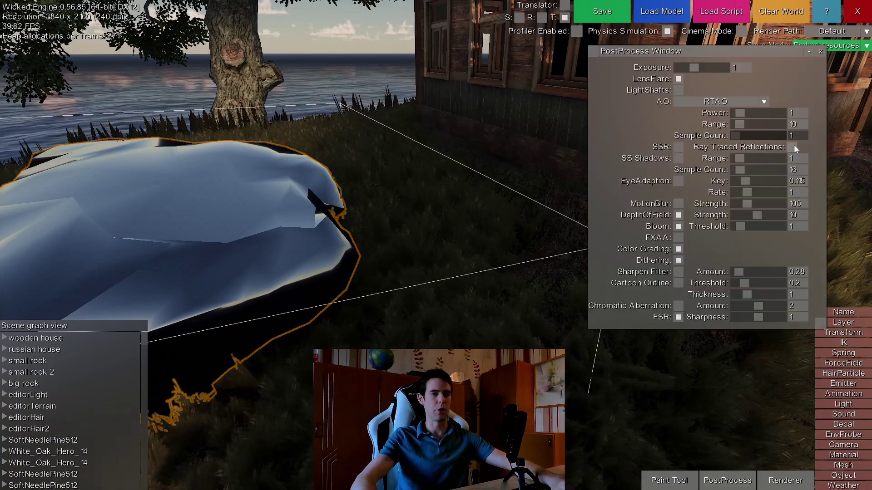
{"action": "left_click", "coordinate": [792, 147]}
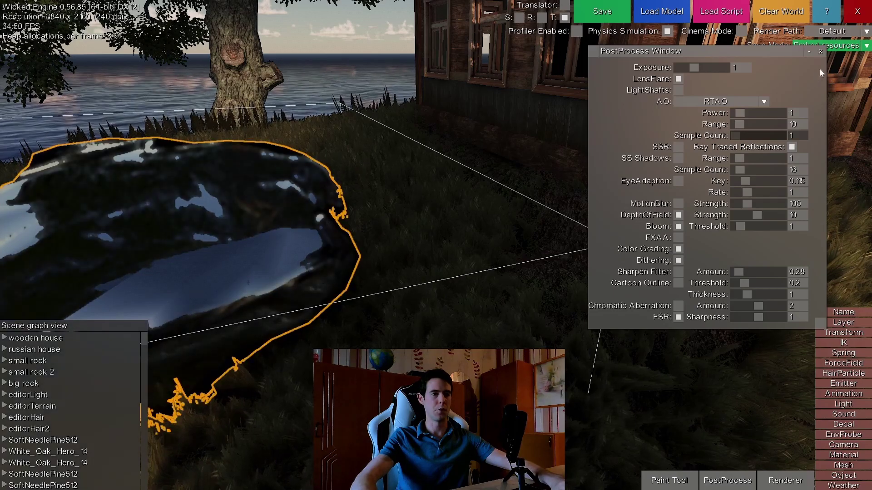
{"action": "left_click", "coordinate": [821, 51]}
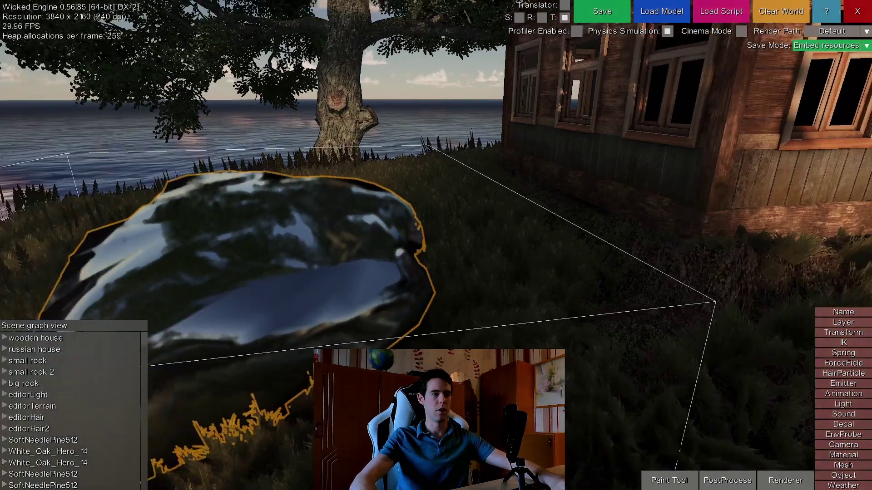
- Turn on the transform gizmo in rotation mode, tilt the mirror rock upright, and switch back to translation
{"action": "key", "text": "w"}
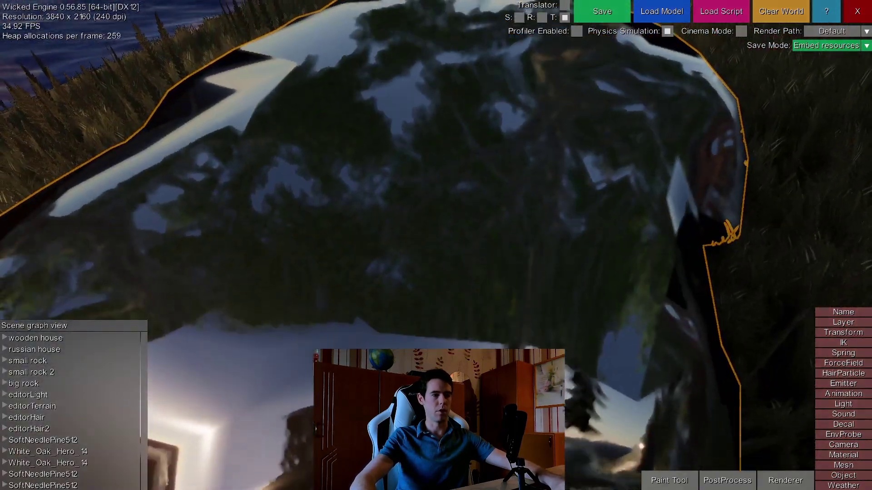
{"action": "key", "text": "s"}
{"action": "middle_click_drag", "start_coordinate": [542, 255], "coordinate": [595, 240]}
{"action": "left_click", "coordinate": [564, 5]}
{"action": "left_click", "coordinate": [542, 17]}
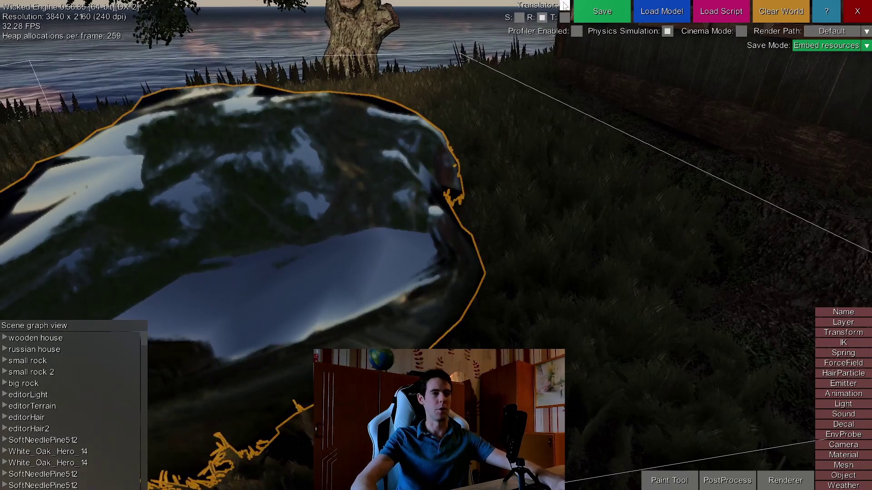
{"action": "left_click_drag", "start_coordinate": [233, 257], "coordinate": [244, 296]}
{"action": "left_click", "coordinate": [565, 17]}
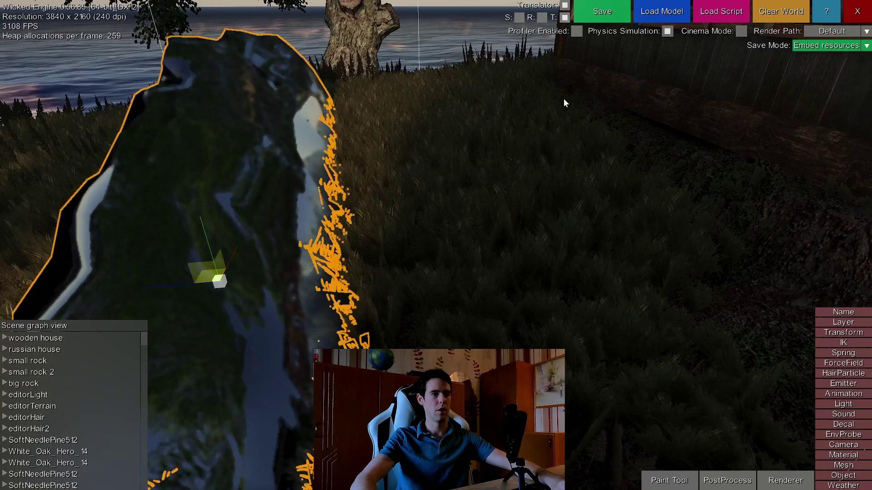
- Examine the reflections of the house and trees on the upright rock up close
{"action": "middle_click_drag", "start_coordinate": [566, 95], "coordinate": [495, 102]}
{"action": "key", "text": "s"}
{"action": "left_click_drag", "start_coordinate": [352, 230], "coordinate": [291, 135]}
{"action": "middle_click_drag", "start_coordinate": [292, 135], "coordinate": [250, 181]}
{"action": "key", "text": "w"}
{"action": "key", "text": "w"}
{"action": "key", "text": "s"}
{"action": "middle_click_drag", "start_coordinate": [529, 232], "coordinate": [512, 208]}
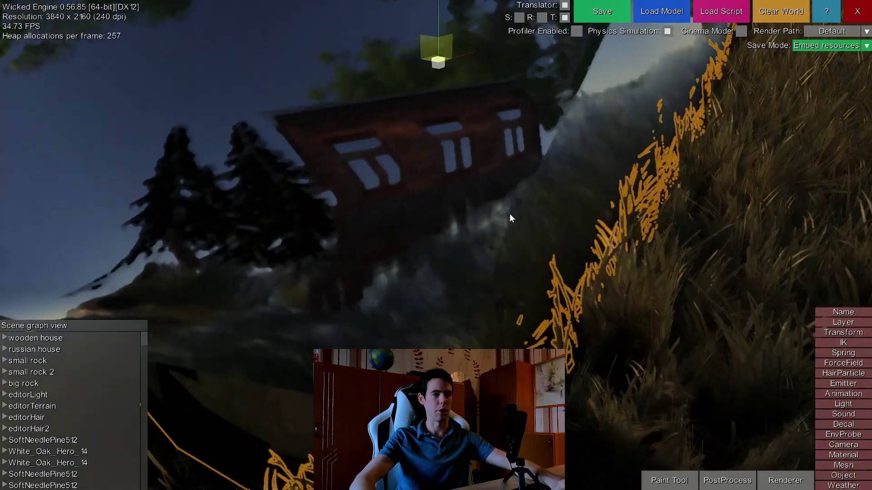
{"action": "middle_click_drag", "start_coordinate": [473, 229], "coordinate": [482, 233]}
- Undo the mirror rock's rotation and clear the selection
{"action": "right_click_drag", "start_coordinate": [481, 228], "coordinate": [280, 43]}
{"action": "left_click_drag", "start_coordinate": [280, 43], "coordinate": [307, 68]}
{"action": "middle_click_drag", "start_coordinate": [306, 68], "coordinate": [336, 32]}
{"action": "key", "text": "s"}
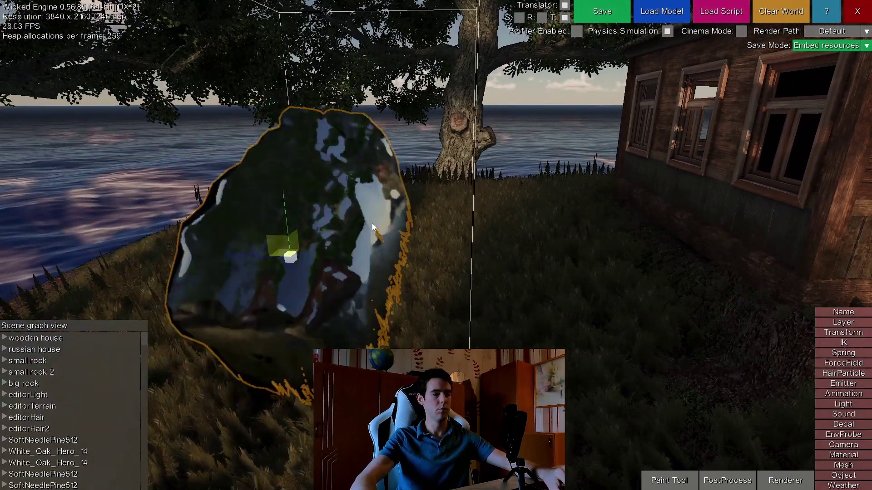
{"action": "left_click", "coordinate": [586, 110]}
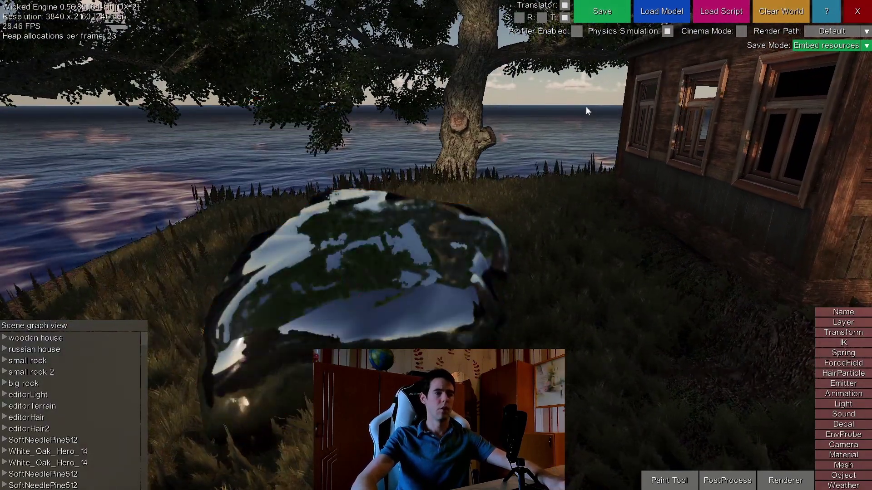
- Switch the render path to Path Tracing with the house and hillside in view
{"action": "key", "text": "s"}
{"action": "middle_click_drag", "start_coordinate": [540, 140], "coordinate": [702, 136]}
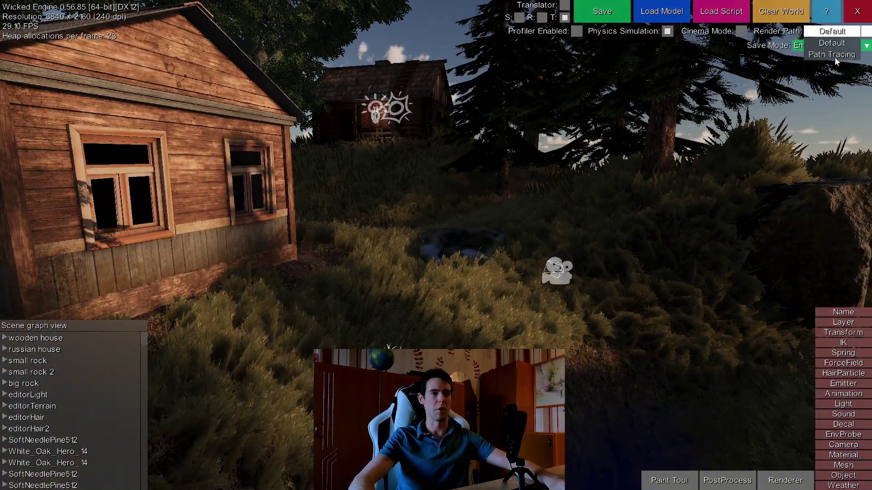
{"action": "key", "text": "Down"}
{"action": "key", "text": "Return"}
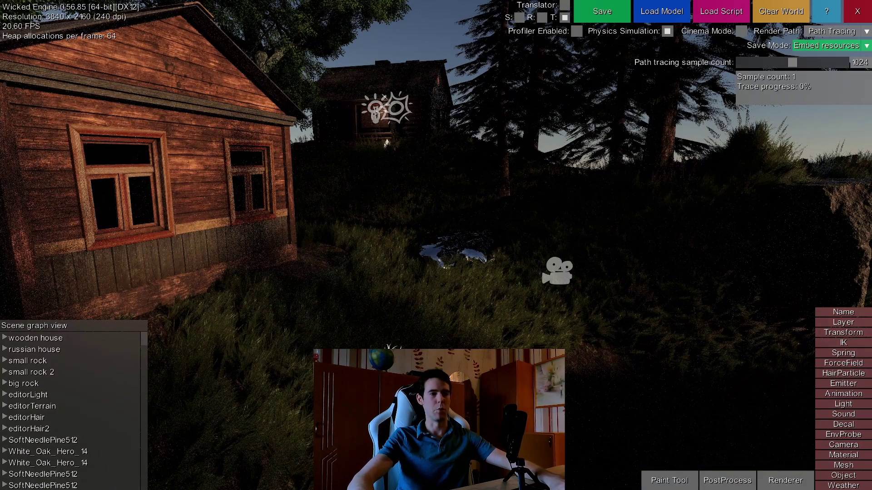
- Set the renderer's resolution scale to 0.25 for the path-traced view
{"action": "middle_click_drag", "start_coordinate": [685, 164], "coordinate": [683, 166]}
{"action": "key", "text": "e"}
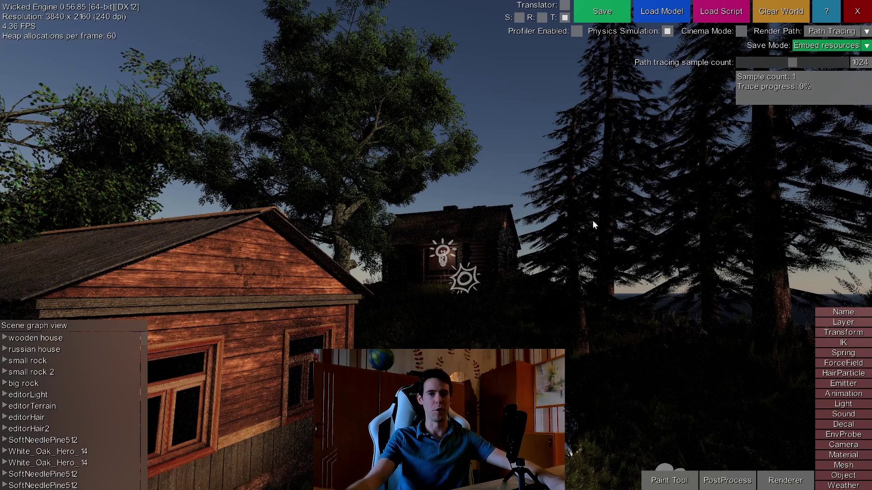
{"action": "left_click", "coordinate": [785, 481]}
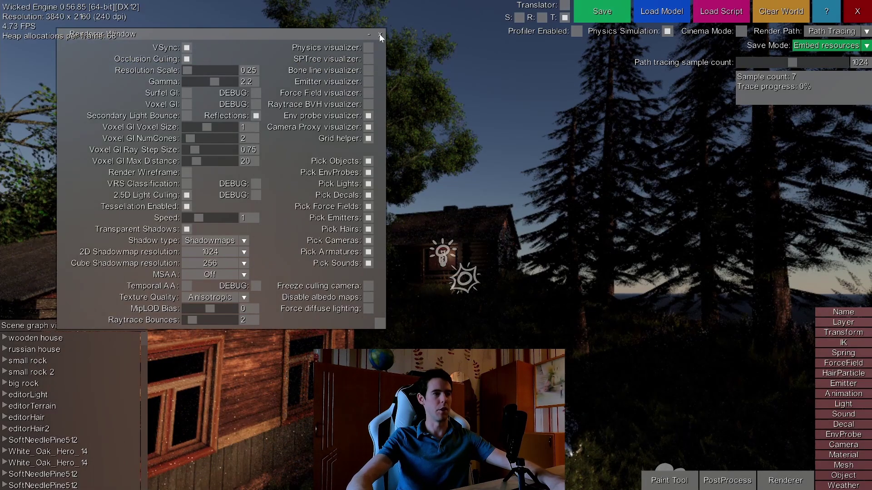
{"action": "left_click", "coordinate": [380, 35]}
- Frame the mirror rock below the log cabin and enable EyeAdaption in the post-process settings
{"action": "key", "text": "w"}
{"action": "middle_click_drag", "start_coordinate": [436, 204], "coordinate": [463, 200]}
{"action": "key", "text": "w"}
{"action": "middle_click_drag", "start_coordinate": [541, 286], "coordinate": [454, 377]}
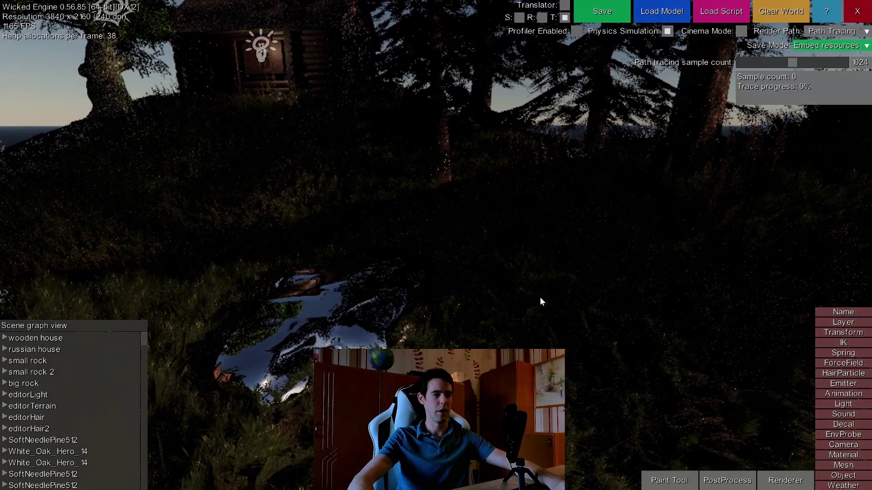
{"action": "left_click", "coordinate": [728, 481]}
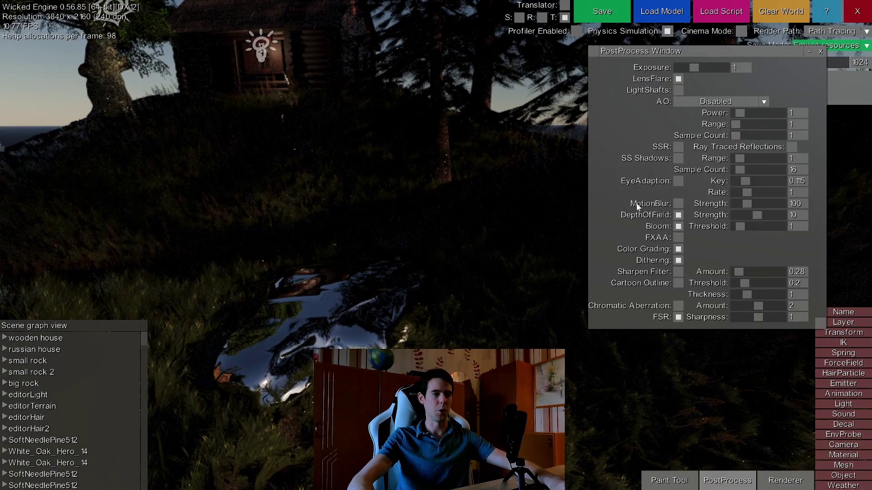
{"action": "left_click", "coordinate": [678, 181]}
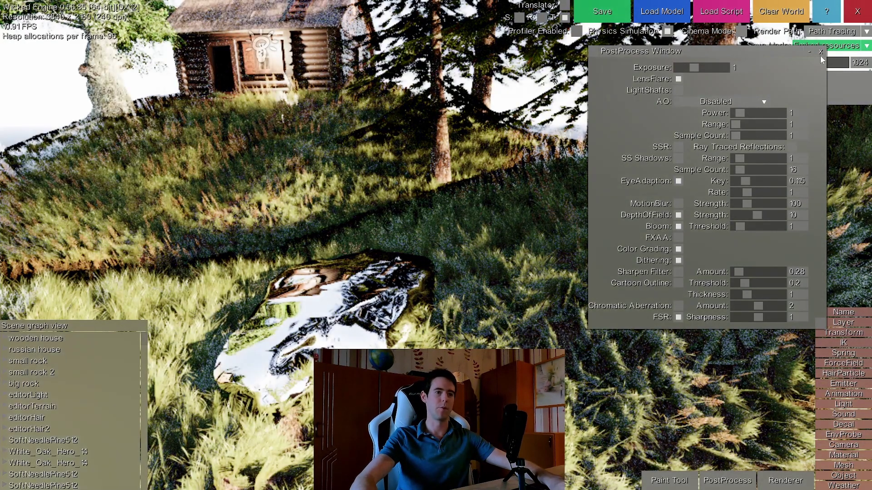
- Close the post-process settings and view the path-traced hillside grass and the front of the wooden house
{"action": "left_click", "coordinate": [820, 52]}
{"action": "mouse_move", "coordinate": [436, 218]}
{"action": "middle_mouse_down"}
{"action": "mouse_move", "coordinate": [514, 231]}
{"action": "mouse_move", "coordinate": [654, 236]}
{"action": "middle_mouse_up"}
{"action": "middle_click_drag", "start_coordinate": [536, 331], "coordinate": [377, 332]}
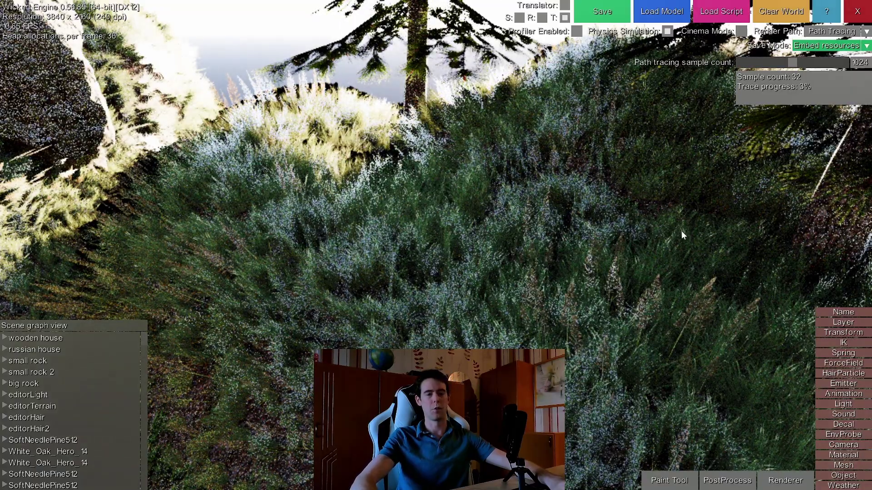
{"action": "mouse_move", "coordinate": [436, 246]}
{"action": "middle_mouse_down"}
{"action": "mouse_move", "coordinate": [291, 236]}
{"action": "mouse_move", "coordinate": [268, 223]}
{"action": "mouse_move", "coordinate": [250, 240]}
{"action": "middle_mouse_up"}
{"action": "mouse_move", "coordinate": [809, 284]}
{"action": "middle_mouse_down"}
{"action": "mouse_move", "coordinate": [581, 202]}
{"action": "mouse_move", "coordinate": [574, 234]}
{"action": "middle_mouse_up"}
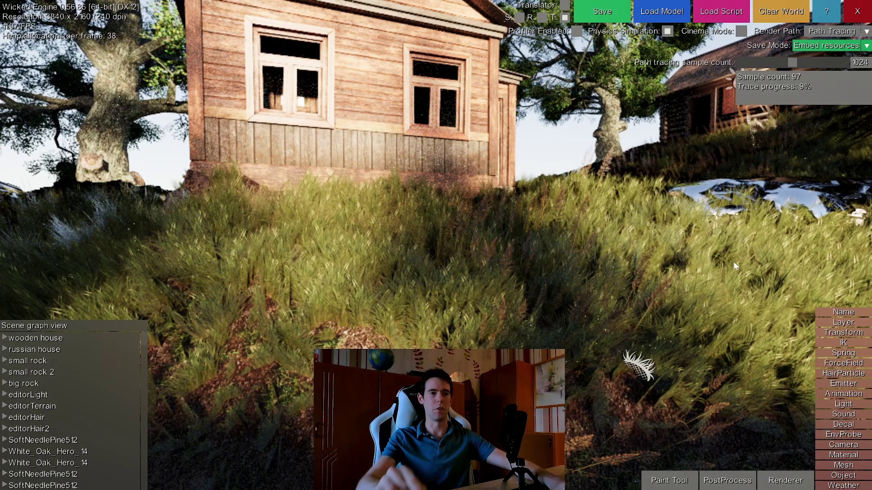
{"action": "middle_click_drag", "start_coordinate": [601, 258], "coordinate": [600, 258]}
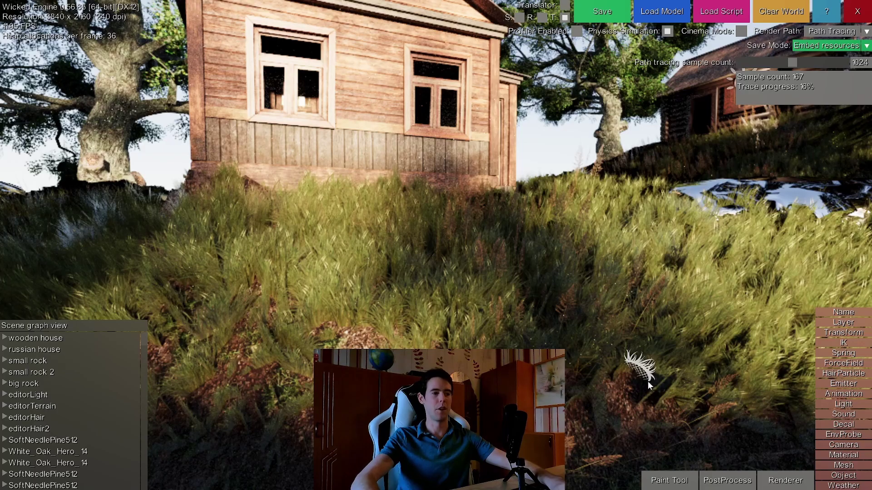
- Set the reflectance of the editorHair grass material to 0 and clear the selection
{"action": "left_click", "coordinate": [845, 455]}
{"action": "middle_click_drag", "start_coordinate": [227, 246], "coordinate": [350, 245]}
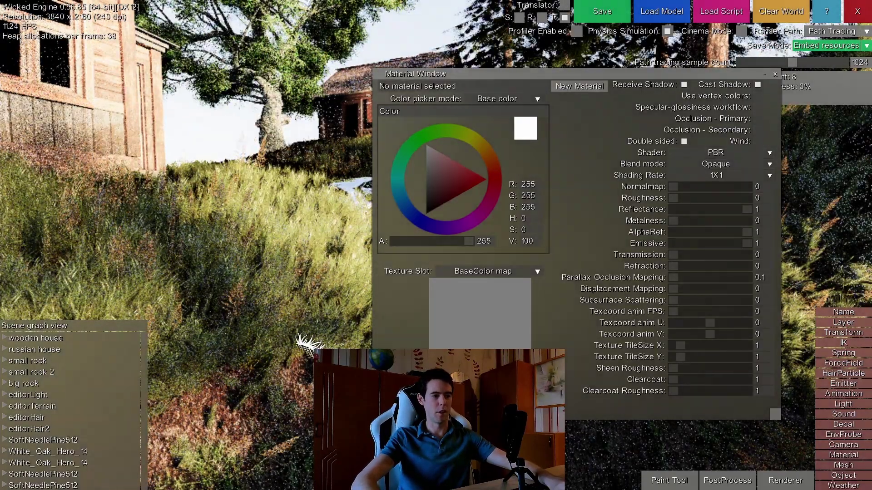
{"action": "right_click", "coordinate": [319, 356]}
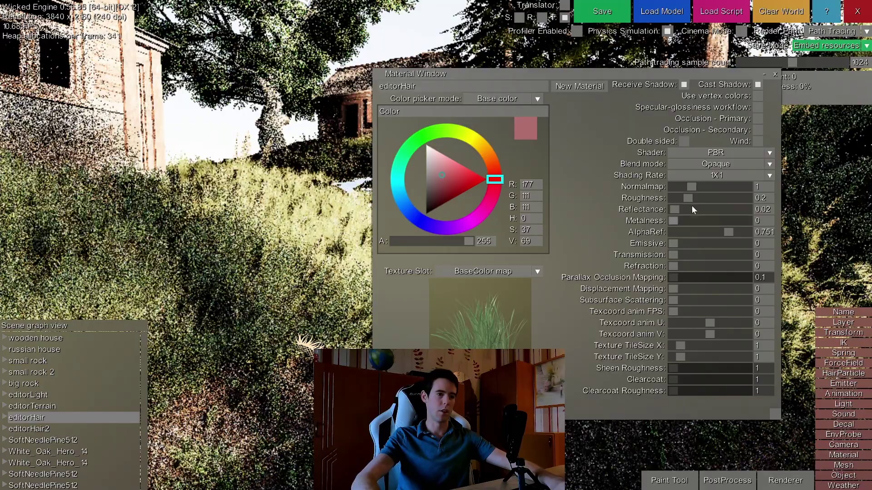
{"action": "left_click_drag", "start_coordinate": [678, 209], "coordinate": [604, 209]}
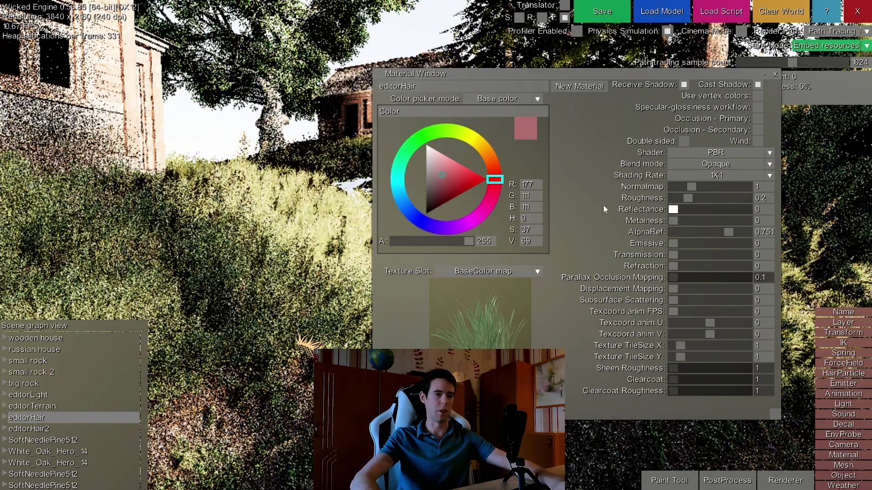
{"action": "left_click", "coordinate": [775, 75]}
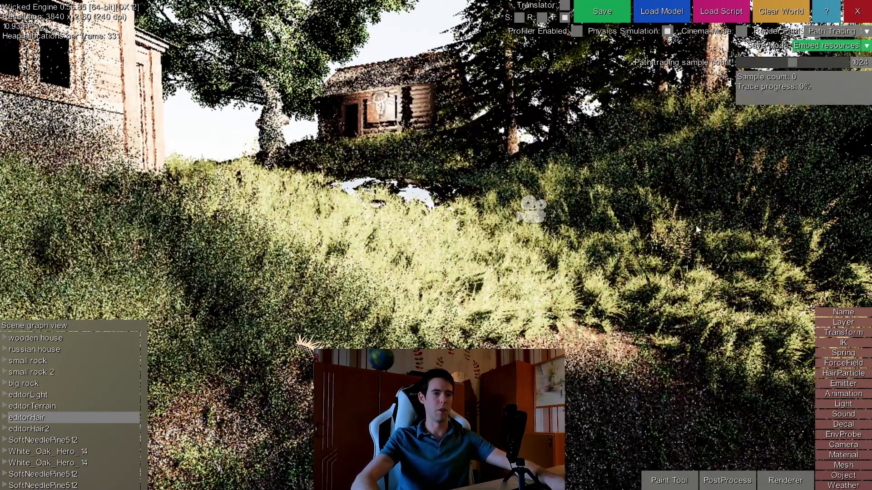
{"action": "right_click", "coordinate": [693, 226]}
- Examine the path-traced grass and the mirror rock from close to the ground
{"action": "middle_click_drag", "start_coordinate": [353, 220], "coordinate": [475, 239]}
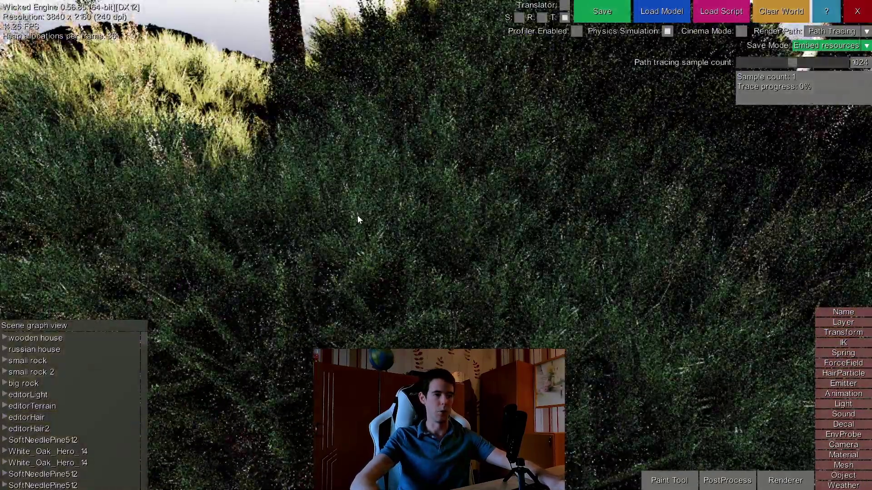
{"action": "middle_click_drag", "start_coordinate": [586, 313], "coordinate": [426, 328]}
{"action": "key", "text": "w"}
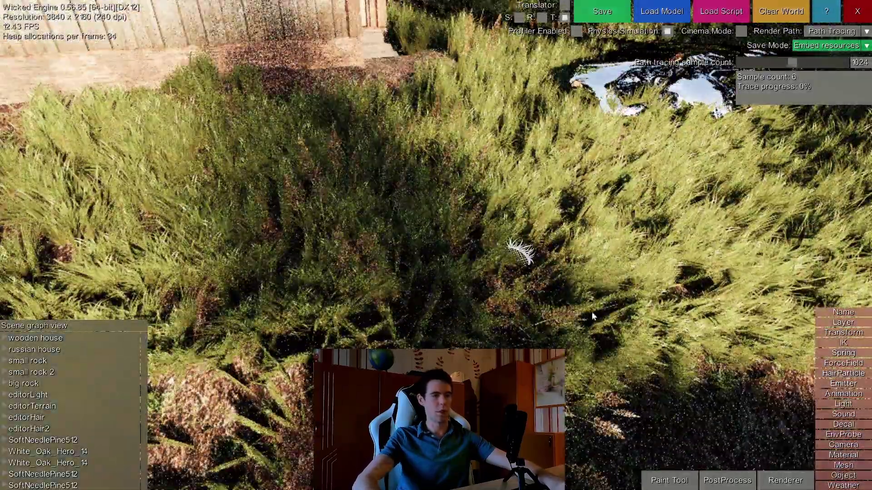
{"action": "middle_click_drag", "start_coordinate": [490, 250], "coordinate": [595, 185]}
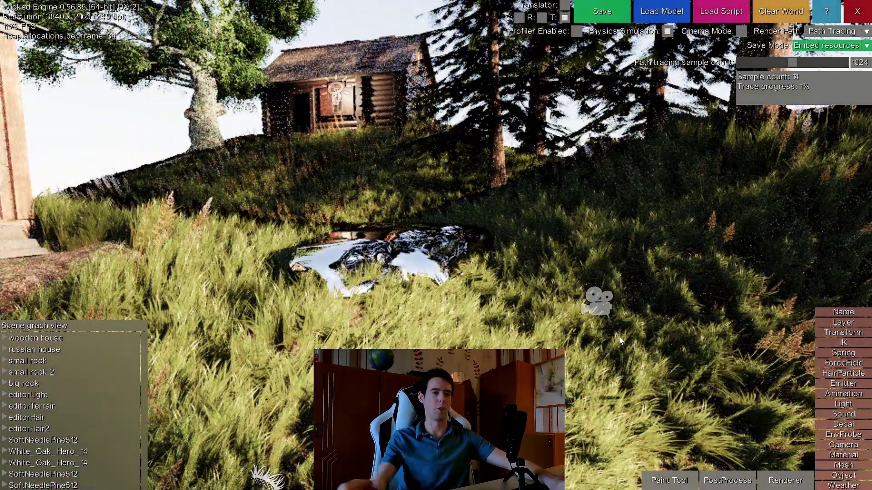
{"action": "key", "text": "w"}
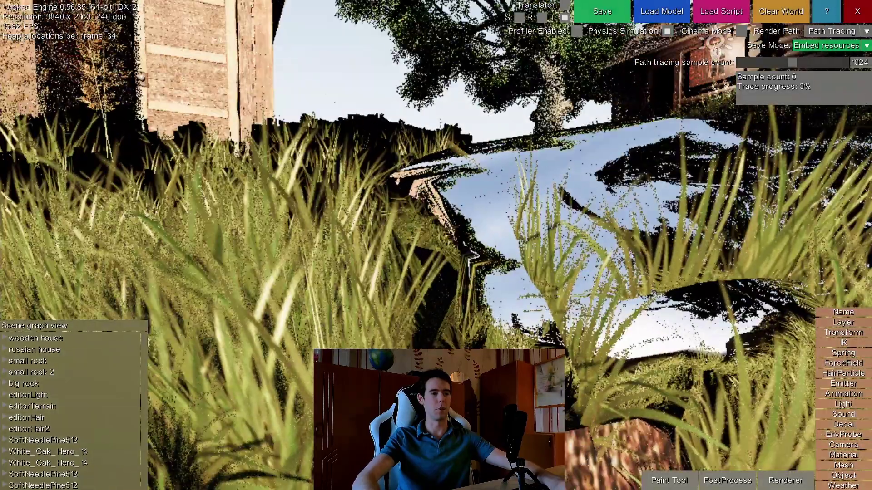
{"action": "key", "text": "a"}
{"action": "middle_click_drag", "start_coordinate": [443, 254], "coordinate": [452, 236]}
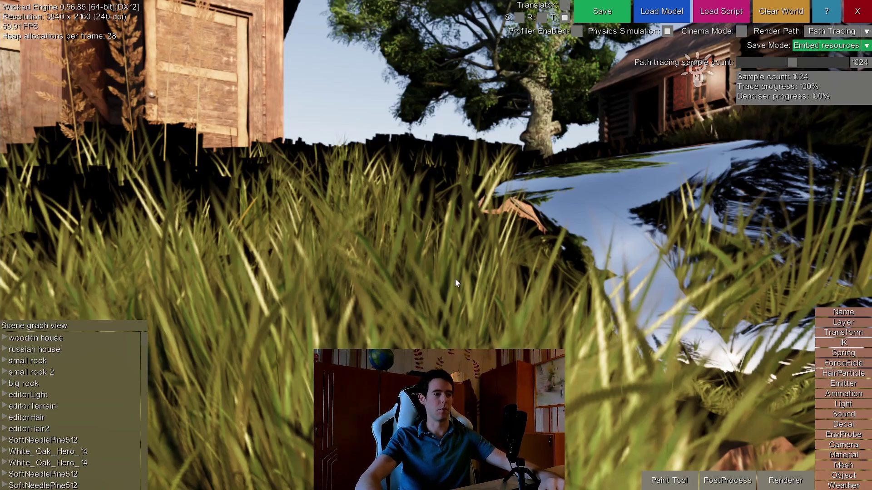
- Switch the render path to Default with the house and mirror rock in view, and set the resolution scale to 0.5
{"action": "key", "text": "e"}
{"action": "mouse_move", "coordinate": [497, 296]}
{"action": "middle_mouse_down"}
{"action": "mouse_move", "coordinate": [484, 350]}
{"action": "mouse_move", "coordinate": [493, 325]}
{"action": "middle_mouse_up"}
{"action": "key", "text": "s"}
{"action": "key", "text": "a"}
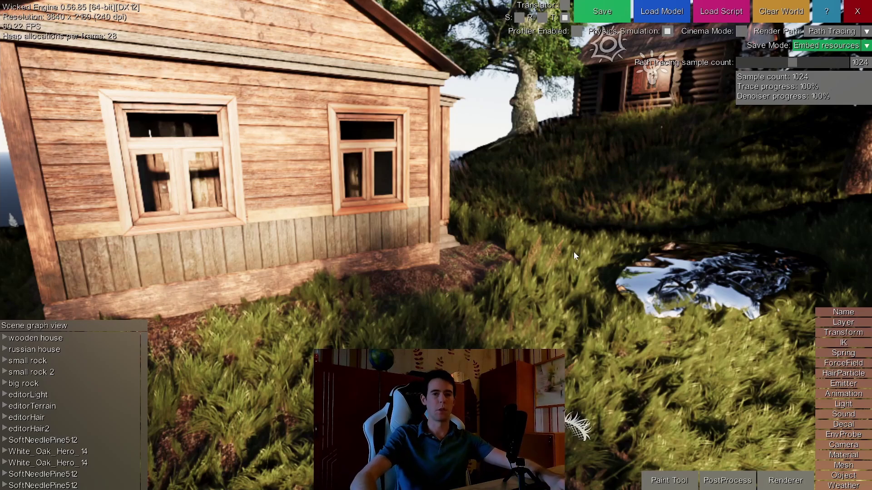
{"action": "left_click", "coordinate": [815, 32]}
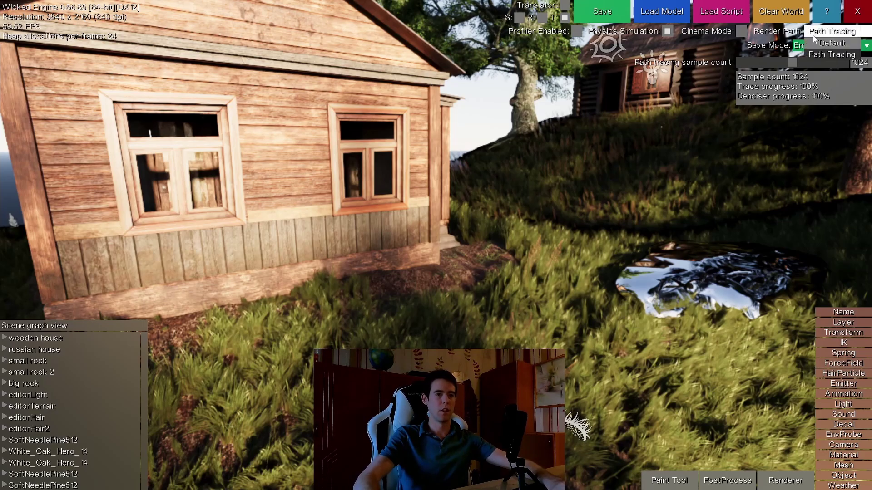
{"action": "left_click", "coordinate": [815, 42]}
{"action": "left_click", "coordinate": [783, 480]}
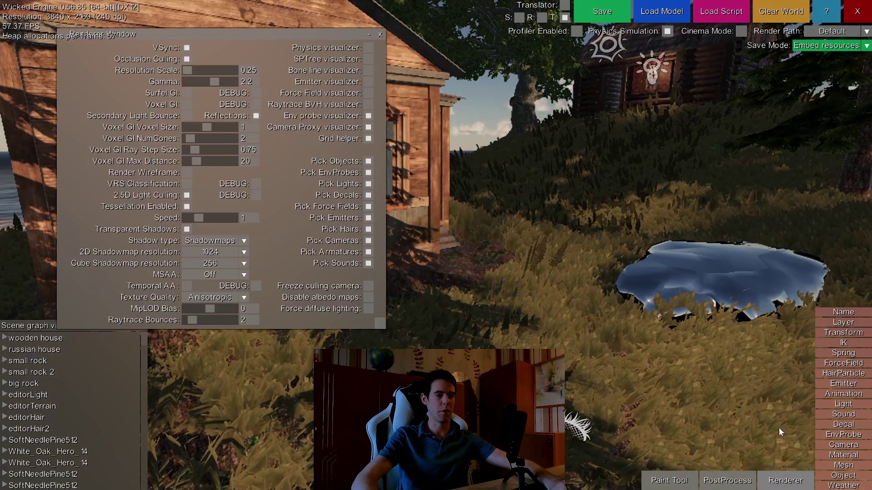
{"action": "left_click_drag", "start_coordinate": [188, 71], "coordinate": [194, 70]}
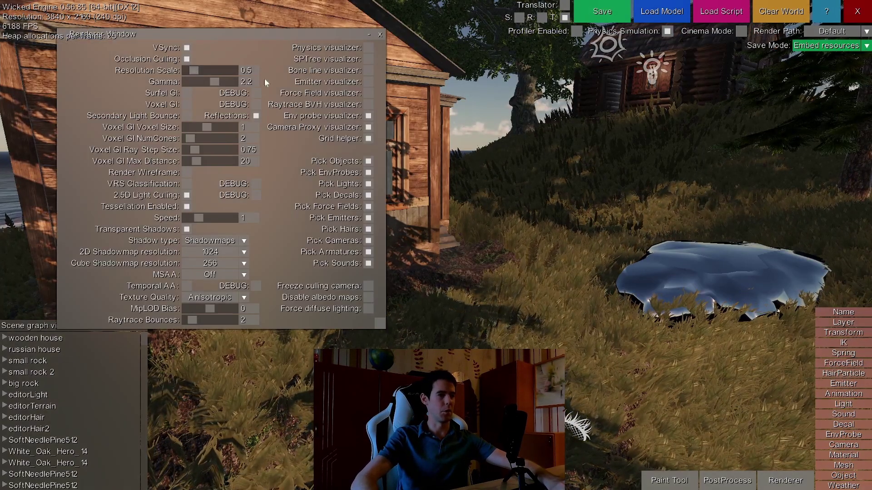
{"action": "left_click", "coordinate": [380, 34]}
- Place two leaf decals on the wooden house's front wall between the windows
{"action": "key", "text": "w"}
{"action": "middle_click_drag", "start_coordinate": [499, 191], "coordinate": [463, 190]}
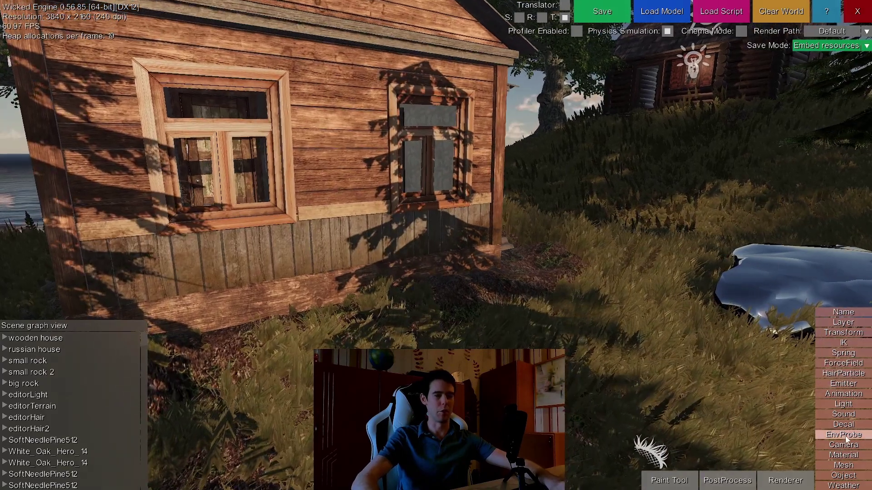
{"action": "left_click", "coordinate": [844, 425]}
{"action": "left_click", "coordinate": [134, 39]}
{"action": "left_click", "coordinate": [344, 216]}
{"action": "key", "text": "w"}
{"action": "key", "text": "a"}
{"action": "left_click", "coordinate": [388, 184]}
{"action": "left_click", "coordinate": [238, 23]}
- Examine the leaf decals and wall planks from a grazing angle along the house
{"action": "middle_click_drag", "start_coordinate": [456, 145], "coordinate": [339, 117]}
{"action": "key", "text": "a"}
{"action": "key", "text": "d"}
{"action": "key", "text": "q"}
{"action": "key", "text": "d"}
{"action": "key", "text": "s"}
{"action": "key", "text": "a"}
{"action": "right_click_drag", "start_coordinate": [388, 149], "coordinate": [439, 254]}
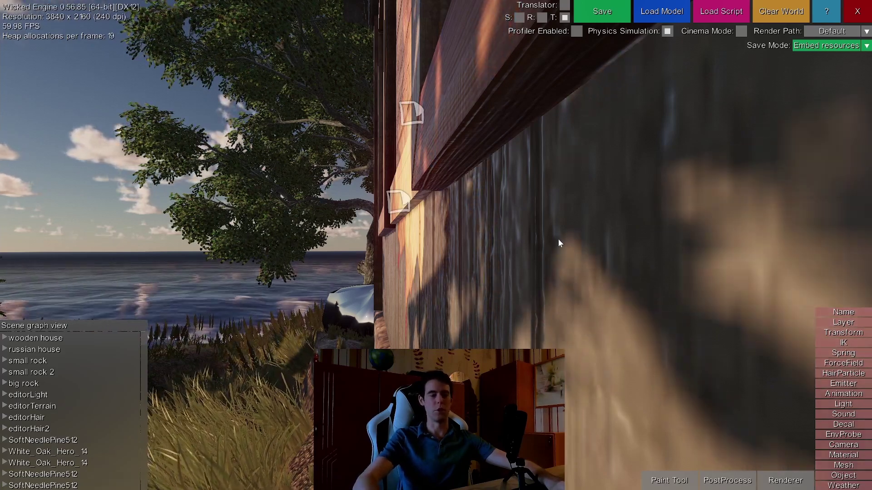
{"action": "middle_click_drag", "start_coordinate": [558, 240], "coordinate": [594, 239]}
{"action": "key", "text": "a"}
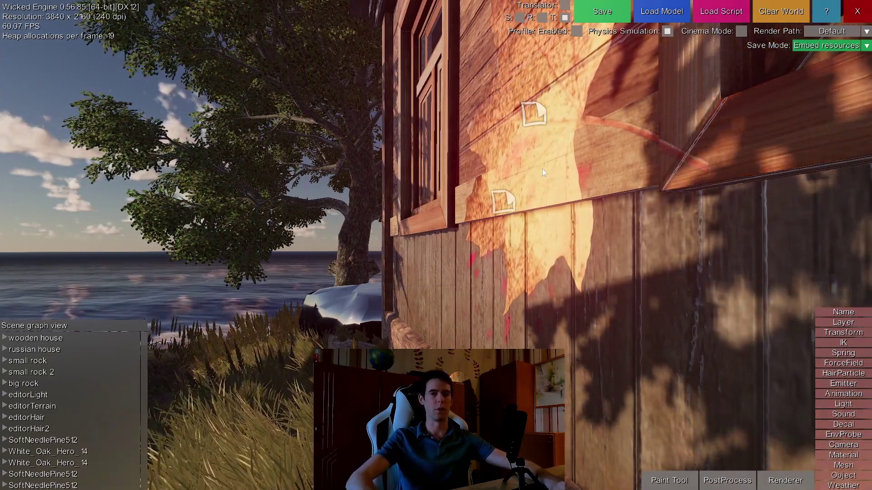
- Bring up the renderer settings and set the texture quality to Trilinear
{"action": "left_click", "coordinate": [797, 481]}
{"action": "left_click_drag", "start_coordinate": [246, 33], "coordinate": [239, 67]}
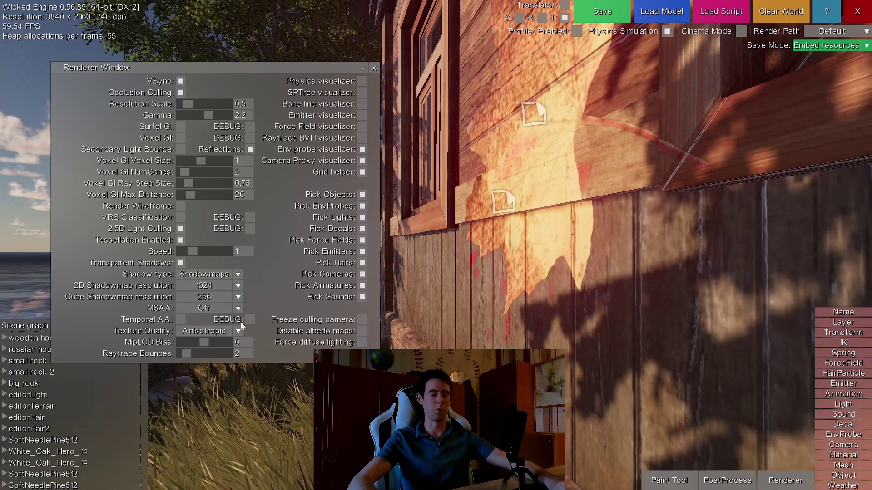
{"action": "left_click", "coordinate": [221, 332]}
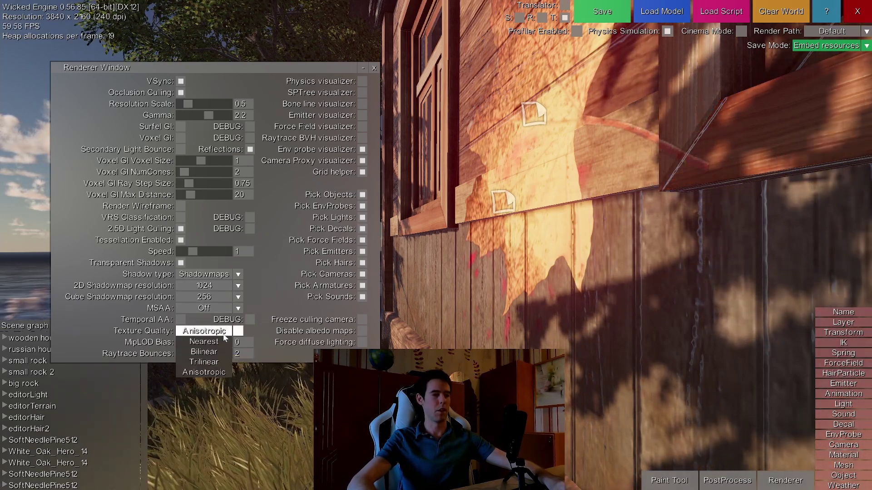
{"action": "left_click", "coordinate": [212, 362]}
- Examine the wall planks at grazing angles to judge the trilinear texture filtering
{"action": "right_click_drag", "start_coordinate": [289, 269], "coordinate": [266, 243]}
{"action": "key", "text": "d"}
{"action": "key", "text": "s"}
{"action": "mouse_move", "coordinate": [573, 304]}
{"action": "right_mouse_down"}
{"action": "mouse_move", "coordinate": [577, 315]}
{"action": "mouse_move", "coordinate": [581, 299]}
{"action": "mouse_move", "coordinate": [573, 303]}
{"action": "right_mouse_up"}
{"action": "key", "text": "w"}
{"action": "key", "text": "a"}
{"action": "key", "text": "d"}
{"action": "key", "text": "a"}
{"action": "key", "text": "d"}
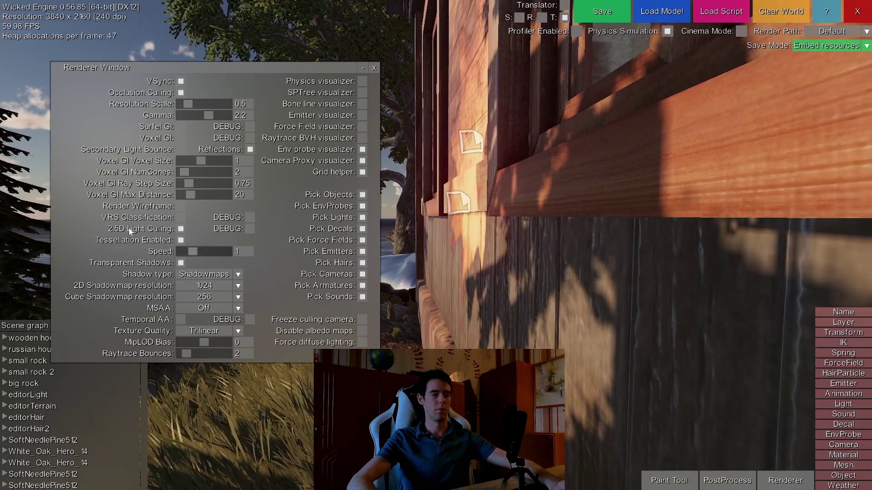
- Set the texture quality to Bilinear and view the planks along the wall
{"action": "left_click", "coordinate": [210, 332]}
{"action": "left_click", "coordinate": [208, 352]}
{"action": "right_click_drag", "start_coordinate": [461, 235], "coordinate": [469, 168]}
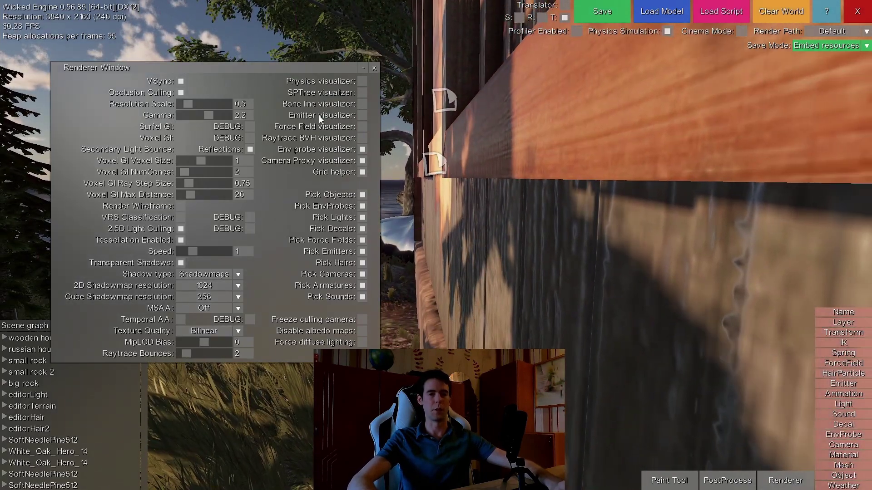
- Set the texture quality to Nearest and view the leaf decal on the wall from the front
{"action": "left_click", "coordinate": [212, 331]}
{"action": "left_click", "coordinate": [207, 342]}
{"action": "right_click_drag", "start_coordinate": [522, 313], "coordinate": [527, 273]}
{"action": "right_click_drag", "start_coordinate": [598, 239], "coordinate": [632, 236]}
{"action": "middle_click_drag", "start_coordinate": [456, 217], "coordinate": [455, 217]}
{"action": "key", "text": "w"}
{"action": "mouse_move", "coordinate": [594, 194]}
{"action": "middle_mouse_down"}
{"action": "mouse_move", "coordinate": [581, 200]}
{"action": "mouse_move", "coordinate": [594, 207]}
{"action": "middle_mouse_up"}
{"action": "key", "text": "s"}
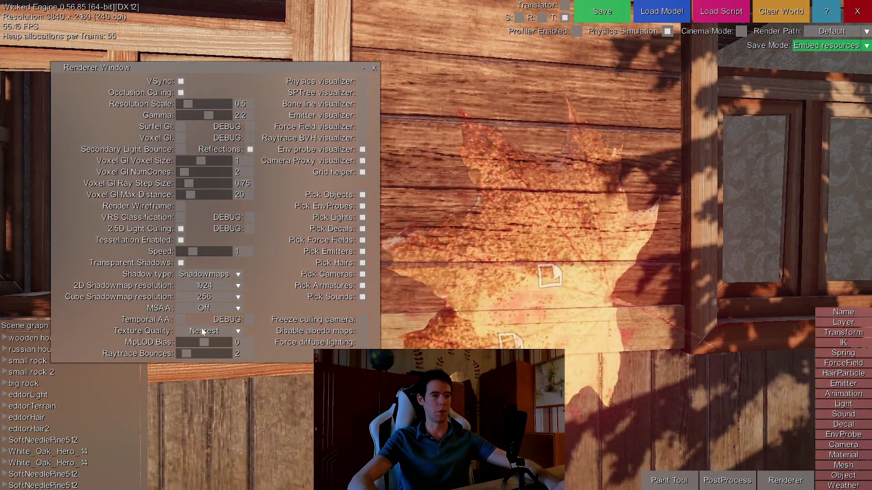
- Set the MipLOD Bias to 2 and view the leaf decal up close
{"action": "left_click_drag", "start_coordinate": [204, 342], "coordinate": [227, 342]}
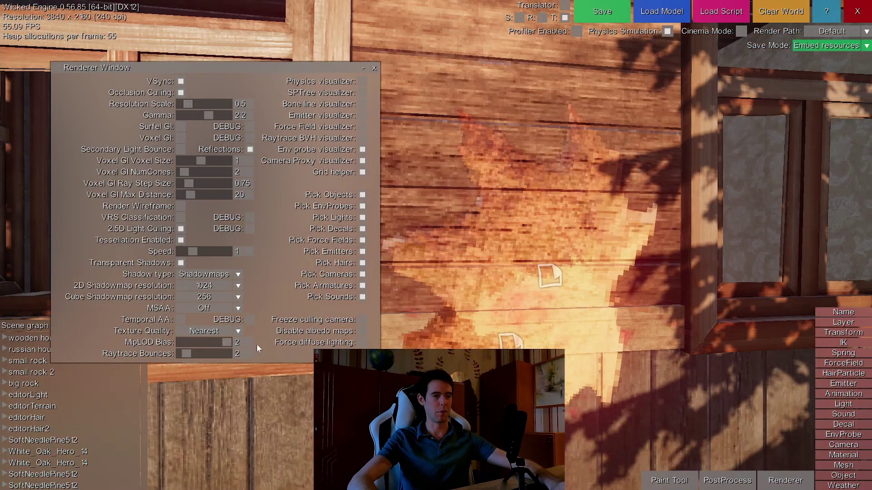
{"action": "middle_click_drag", "start_coordinate": [539, 255], "coordinate": [538, 253]}
{"action": "key", "text": "w"}
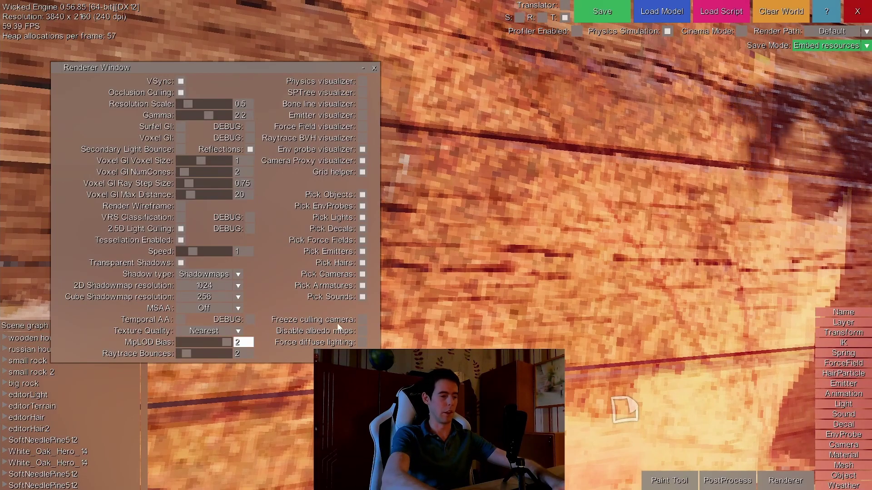
- Set the MipLOD Bias to 10 and view the house wall from farther away
{"action": "key", "text": "Return"}
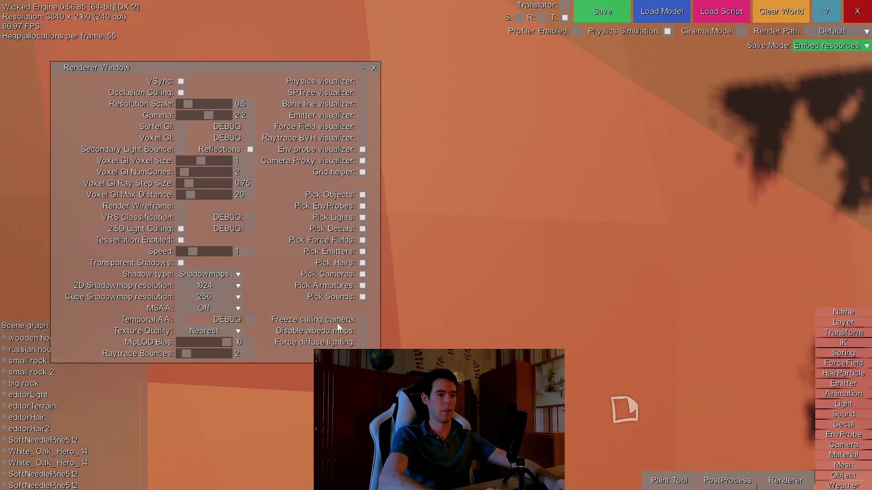
{"action": "key", "text": "s"}
{"action": "middle_click_drag", "start_coordinate": [566, 214], "coordinate": [567, 214]}
{"action": "key", "text": "s"}
{"action": "key", "text": "w"}
- Set the MipLOD Bias to 3.375 and examine the wall and leaf decals from near and far
{"action": "left_click_drag", "start_coordinate": [229, 343], "coordinate": [203, 344]}
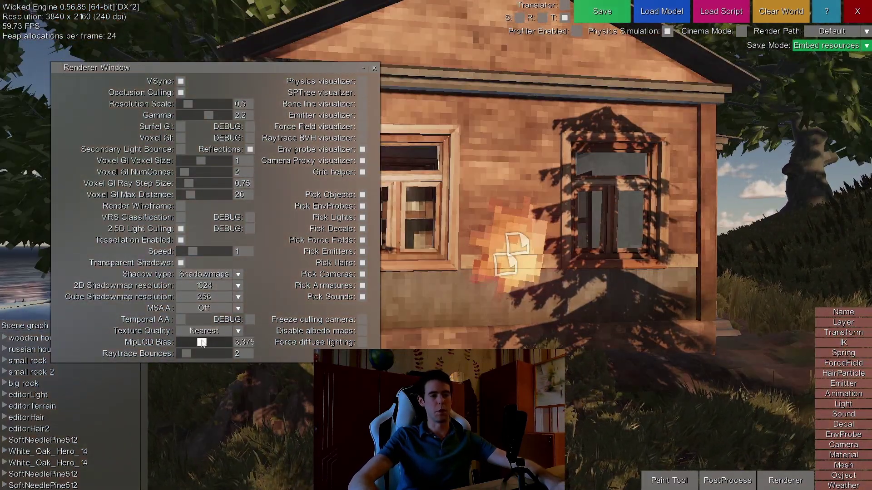
{"action": "key", "text": "w"}
{"action": "middle_click_drag", "start_coordinate": [703, 369], "coordinate": [703, 369]}
{"action": "key", "text": "w"}
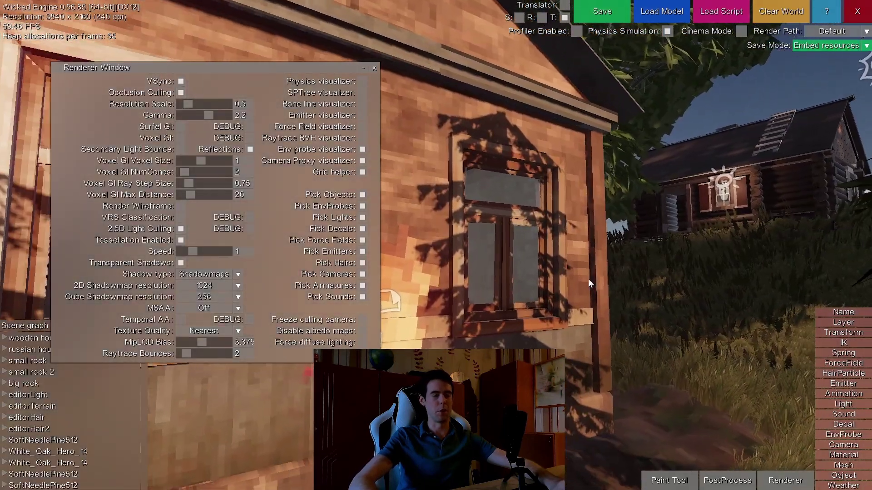
{"action": "middle_click_drag", "start_coordinate": [573, 282], "coordinate": [573, 281]}
{"action": "key", "text": "a"}
{"action": "middle_click_drag", "start_coordinate": [473, 256], "coordinate": [476, 265]}
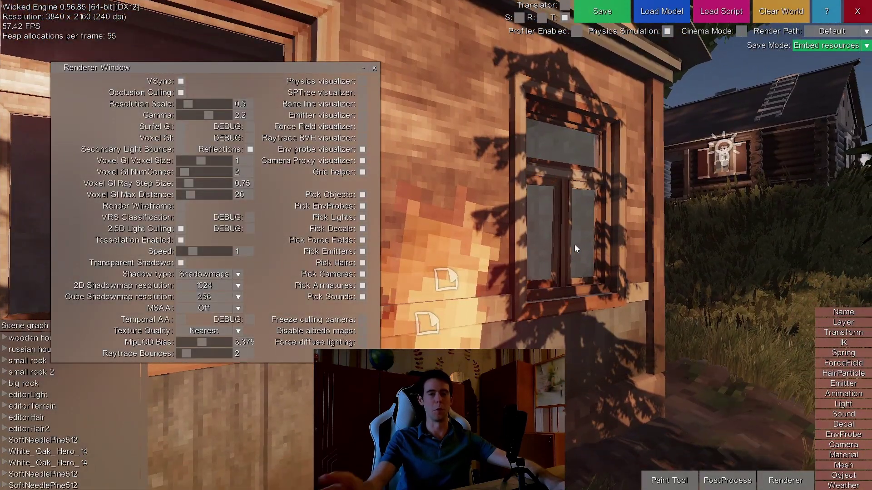
{"action": "key", "text": "w"}
{"action": "key", "text": "w"}
{"action": "middle_click_drag", "start_coordinate": [623, 238], "coordinate": [623, 238]}
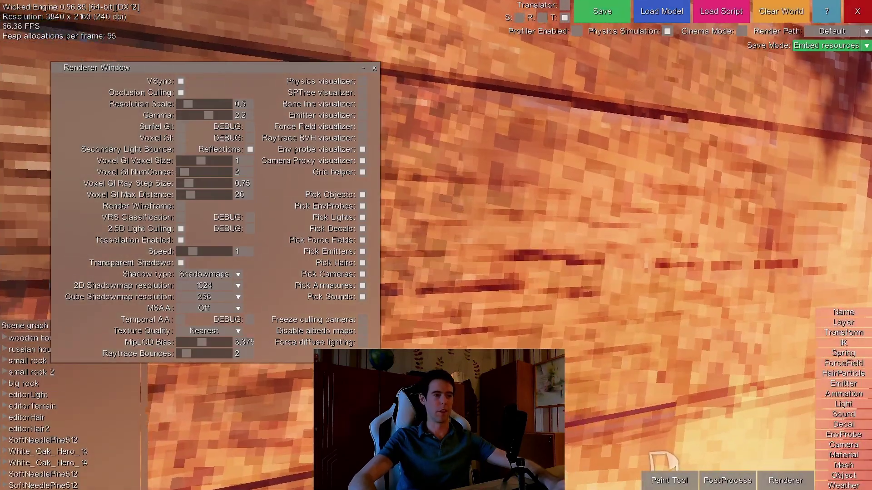
{"action": "key", "text": "s"}
{"action": "key", "text": "w"}
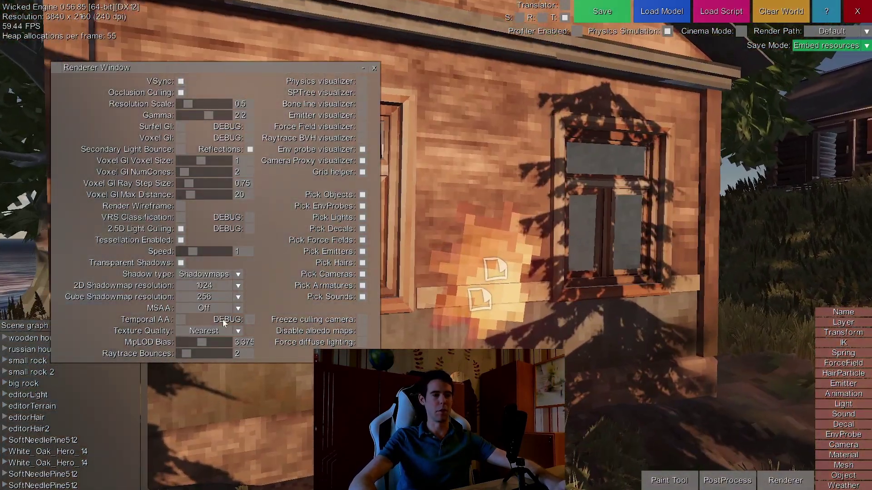
- Set the texture quality to Bilinear and examine the biased wall and decal textures at different distances
{"action": "left_click", "coordinate": [213, 331]}
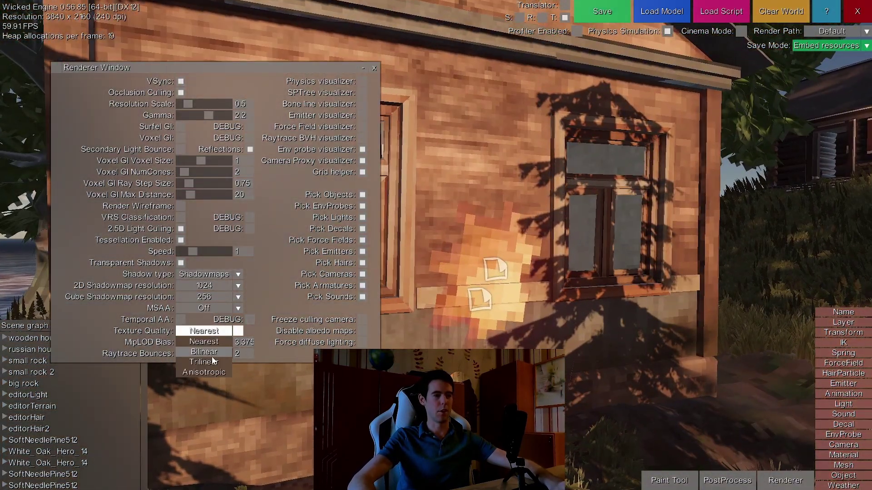
{"action": "left_click", "coordinate": [203, 352]}
{"action": "key", "text": "w"}
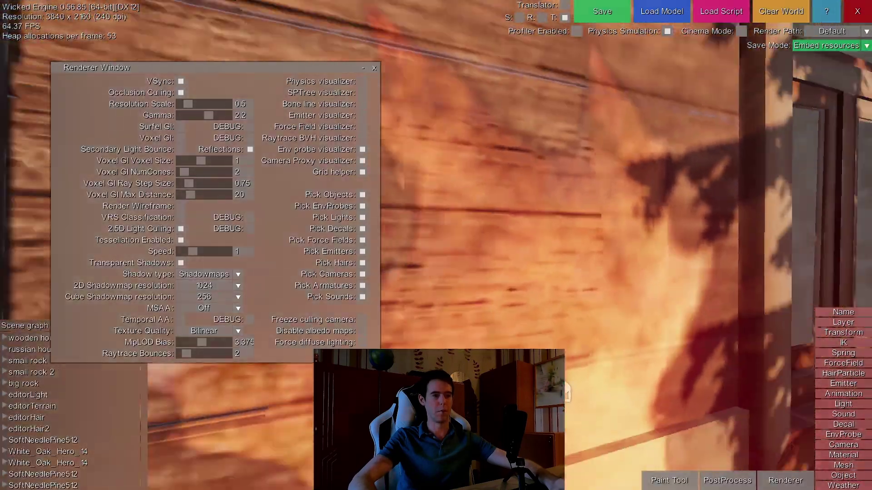
{"action": "key", "text": "s"}
{"action": "key", "text": "s"}
{"action": "middle_click_drag", "start_coordinate": [531, 204], "coordinate": [540, 216]}
{"action": "key", "text": "w"}
{"action": "key", "text": "w"}
{"action": "key", "text": "w"}
{"action": "key", "text": "a"}
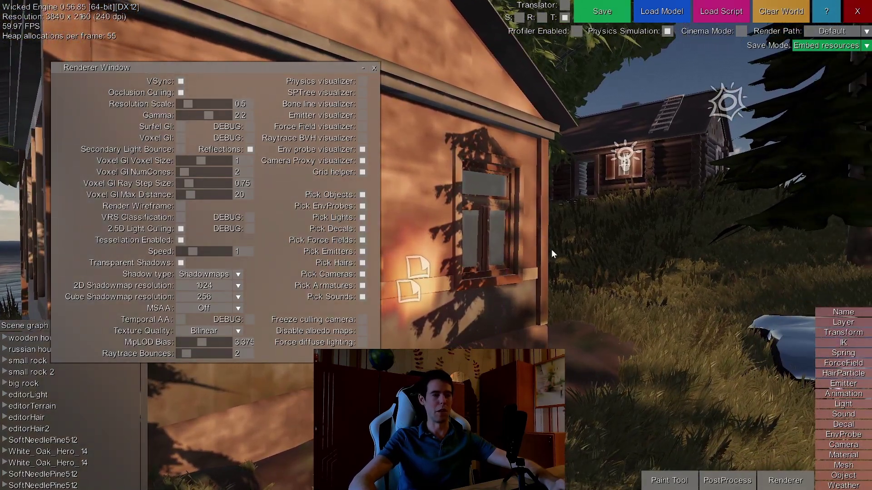
- Set the texture quality to Anisotropic and view the house wall and fire decal at a steep angle
{"action": "middle_click_drag", "start_coordinate": [519, 256], "coordinate": [460, 256]}
{"action": "left_click", "coordinate": [237, 331]}
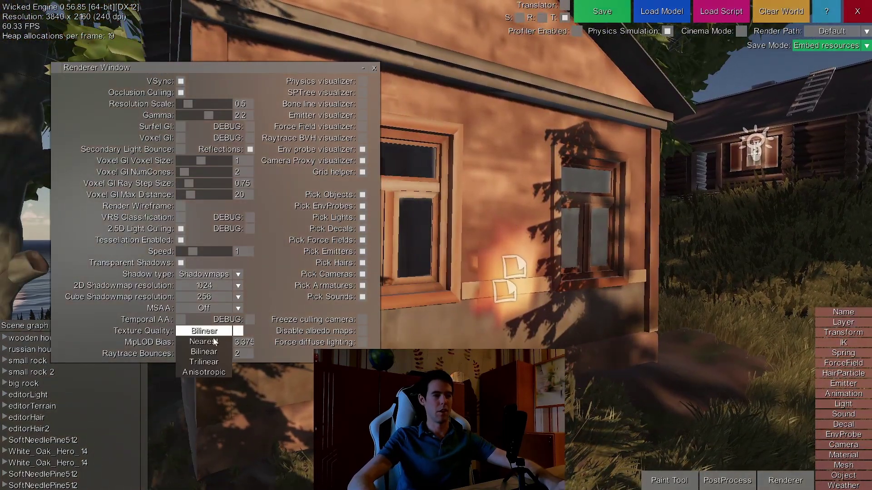
{"action": "left_click", "coordinate": [205, 373]}
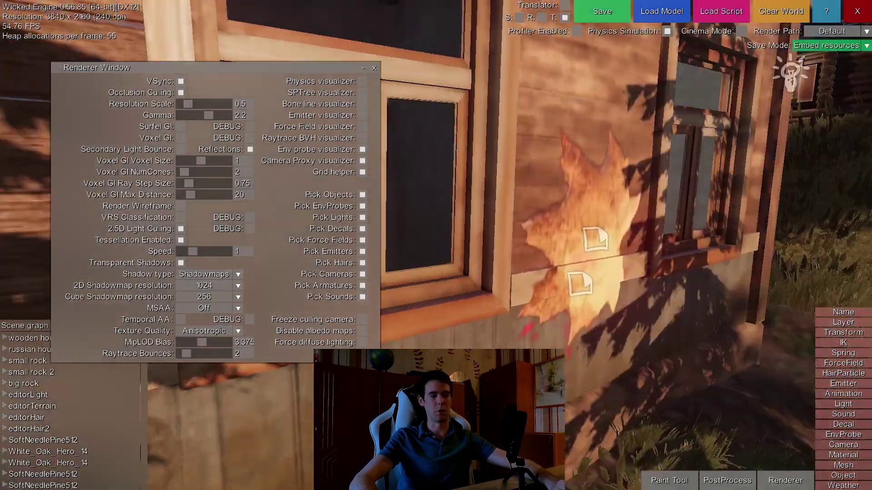
{"action": "key", "text": "d"}
{"action": "middle_click_drag", "start_coordinate": [541, 329], "coordinate": [490, 329]}
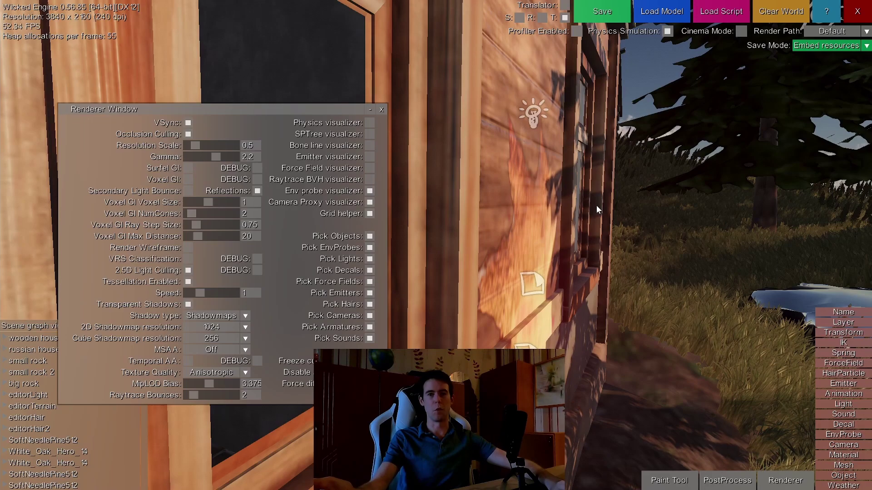
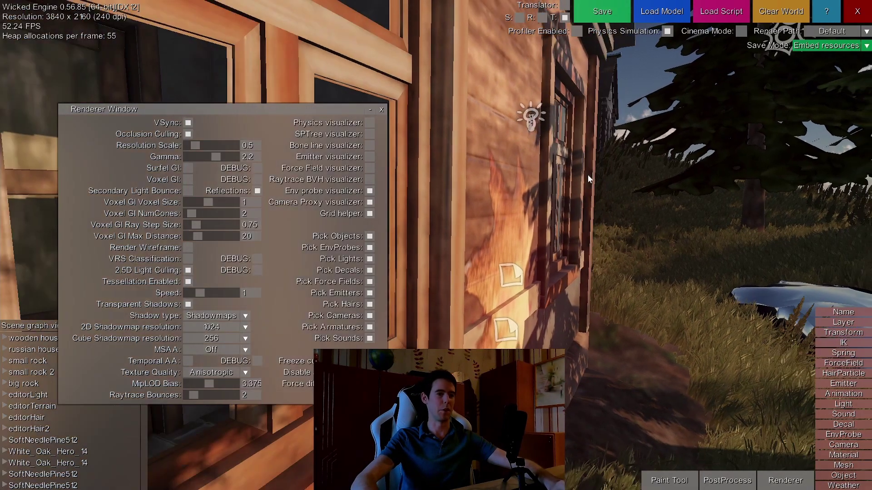
- Reset the MipLOD Bias to 0 and view the sharpened wall and decal textures
{"action": "left_click", "coordinate": [250, 385]}
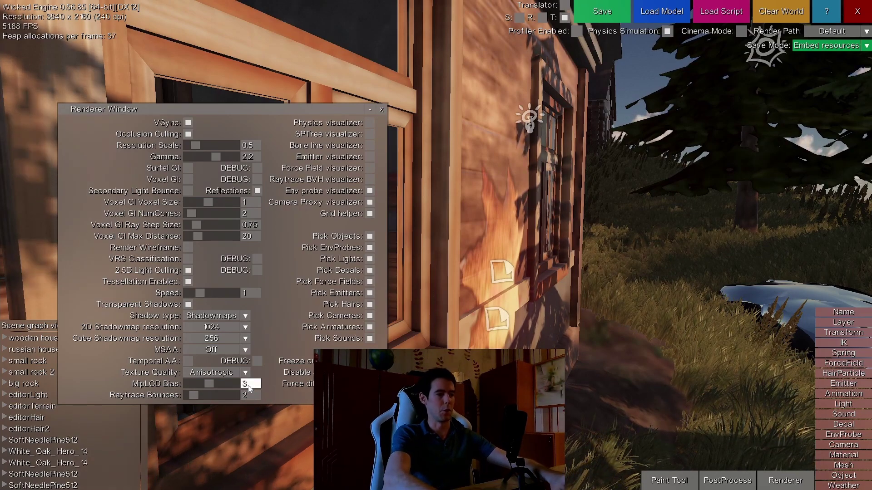
{"action": "type", "text": "reset"}
{"action": "key", "text": "Return"}
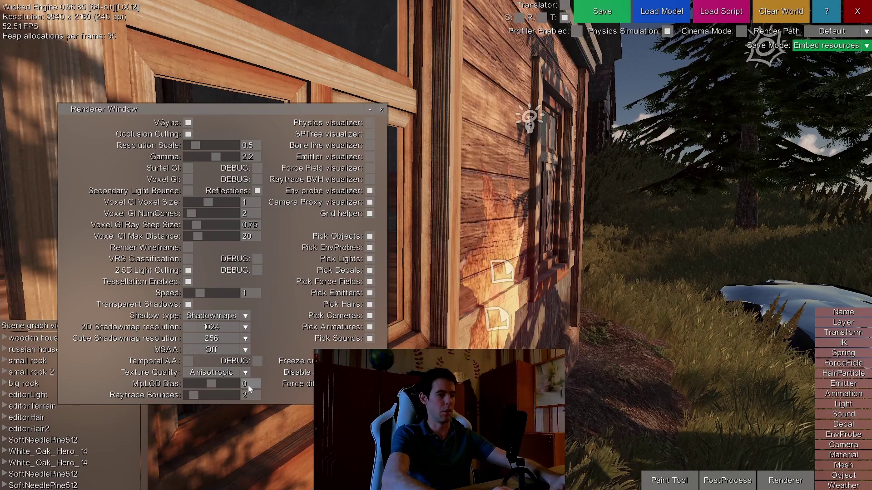
{"action": "middle_click_drag", "start_coordinate": [556, 217], "coordinate": [555, 218]}
{"action": "key", "text": "d"}
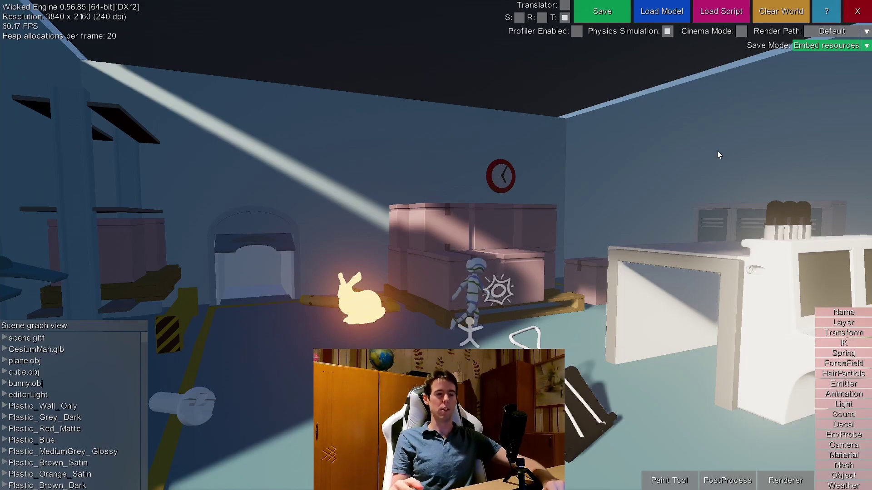
- Examine the warehouse room, including the glowing bunny, the striped character and the stacked boxes
{"action": "middle_click_drag", "start_coordinate": [614, 149], "coordinate": [331, 175]}
{"action": "middle_click_drag", "start_coordinate": [607, 168], "coordinate": [863, 227]}
{"action": "middle_click_drag", "start_coordinate": [678, 213], "coordinate": [544, 181]}
{"action": "key", "text": "w"}
{"action": "middle_click_drag", "start_coordinate": [602, 158], "coordinate": [536, 332]}
{"action": "key", "text": "s"}
{"action": "key", "text": "w"}
{"action": "middle_click_drag", "start_coordinate": [561, 198], "coordinate": [713, 190]}
{"action": "key", "text": "w"}
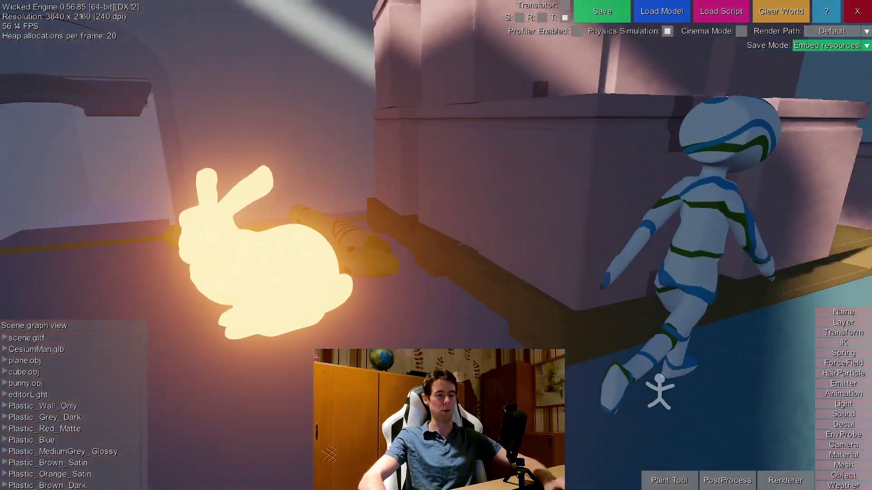
{"action": "right_click_drag", "start_coordinate": [454, 206], "coordinate": [344, 200]}
{"action": "key", "text": "s"}
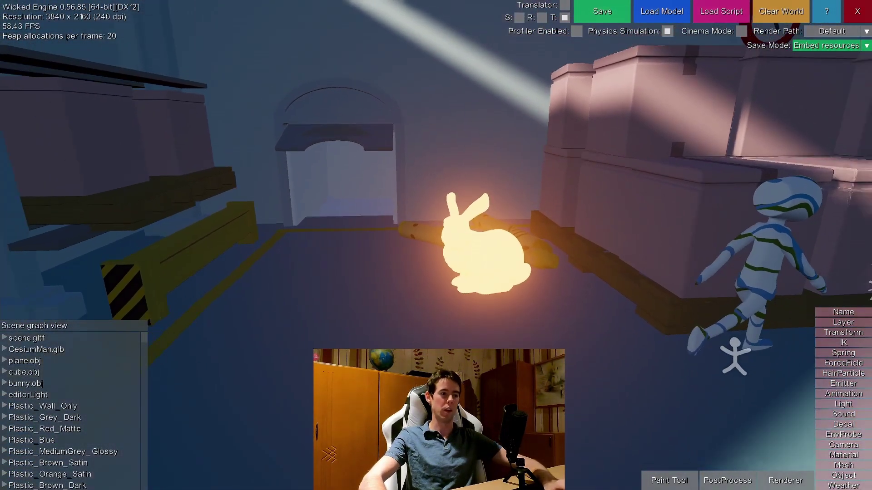
{"action": "middle_click_drag", "start_coordinate": [502, 232], "coordinate": [579, 181]}
- Enable Surfel GI in the renderer settings, check the indirect light on the walls, and close the settings
{"action": "left_click", "coordinate": [786, 481]}
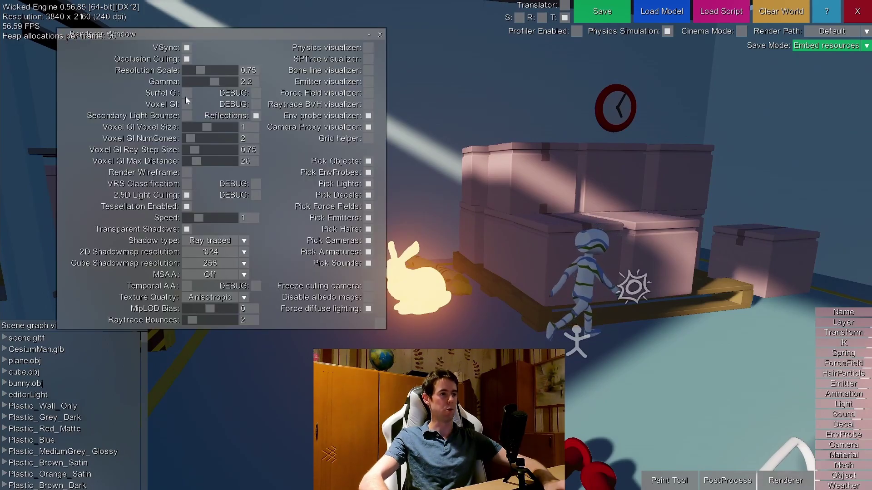
{"action": "left_click", "coordinate": [186, 93]}
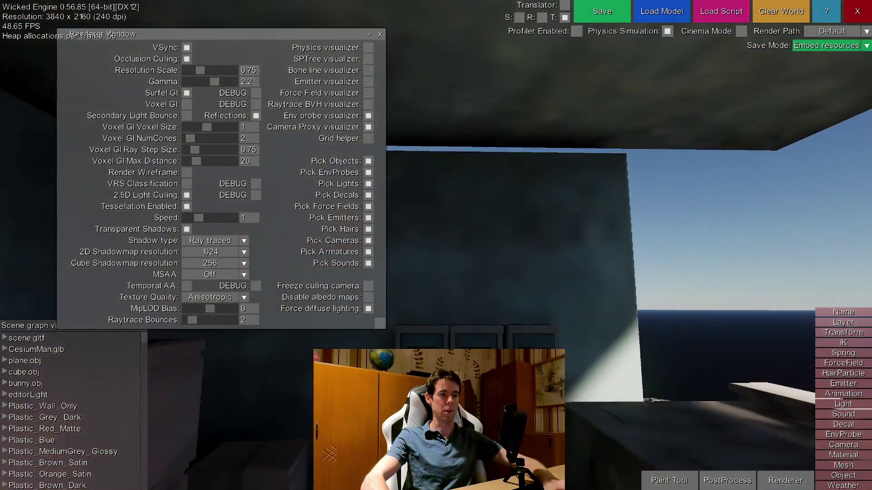
{"action": "key", "text": "w"}
{"action": "middle_click_drag", "start_coordinate": [591, 227], "coordinate": [536, 236]}
{"action": "key", "text": "w"}
{"action": "key", "text": "w"}
{"action": "middle_click_drag", "start_coordinate": [413, 72], "coordinate": [473, 57]}
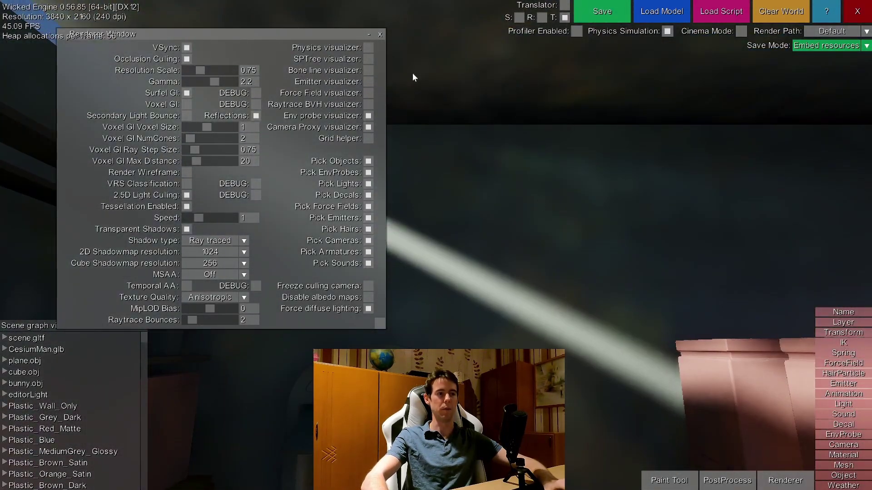
{"action": "left_click", "coordinate": [380, 34]}
- Examine the Surfel GI lighting across the room, from the walls and shelves to the area around the glowing bunny
{"action": "middle_click_drag", "start_coordinate": [605, 229], "coordinate": [446, 334]}
{"action": "key", "text": "d"}
{"action": "key", "text": "w"}
{"action": "key", "text": "w"}
{"action": "key", "text": "w"}
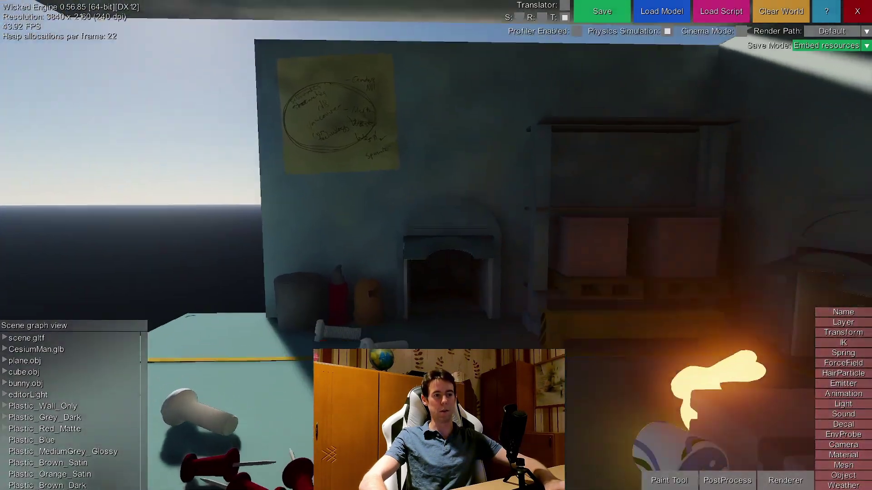
{"action": "key", "text": "w"}
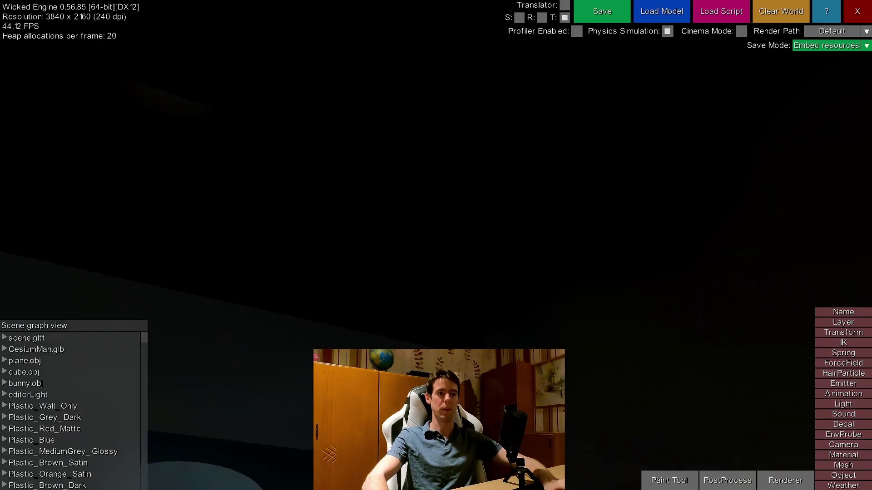
{"action": "middle_click_drag", "start_coordinate": [436, 245], "coordinate": [523, 245]}
{"action": "key", "text": "w"}
{"action": "key", "text": "s"}
{"action": "key", "text": "s"}
{"action": "middle_click_drag", "start_coordinate": [530, 209], "coordinate": [672, 141]}
{"action": "middle_click_drag", "start_coordinate": [530, 208], "coordinate": [713, 268]}
{"action": "key", "text": "w"}
{"action": "key", "text": "w"}
{"action": "middle_click_drag", "start_coordinate": [483, 181], "coordinate": [463, 182]}
{"action": "key", "text": "w"}
{"action": "key", "text": "w"}
{"action": "key", "text": "s"}
- Select the glowing bunny and move it into the arched wall opening behind the bolts
{"action": "right_click_drag", "start_coordinate": [458, 312], "coordinate": [459, 312]}
{"action": "right_click_drag", "start_coordinate": [594, 260], "coordinate": [572, 154]}
{"action": "right_click_drag", "start_coordinate": [467, 193], "coordinate": [467, 193]}
{"action": "right_click_drag", "start_coordinate": [623, 253], "coordinate": [623, 253]}
{"action": "right_click_drag", "start_coordinate": [610, 362], "coordinate": [610, 362]}
{"action": "right_click_drag", "start_coordinate": [418, 280], "coordinate": [418, 281]}
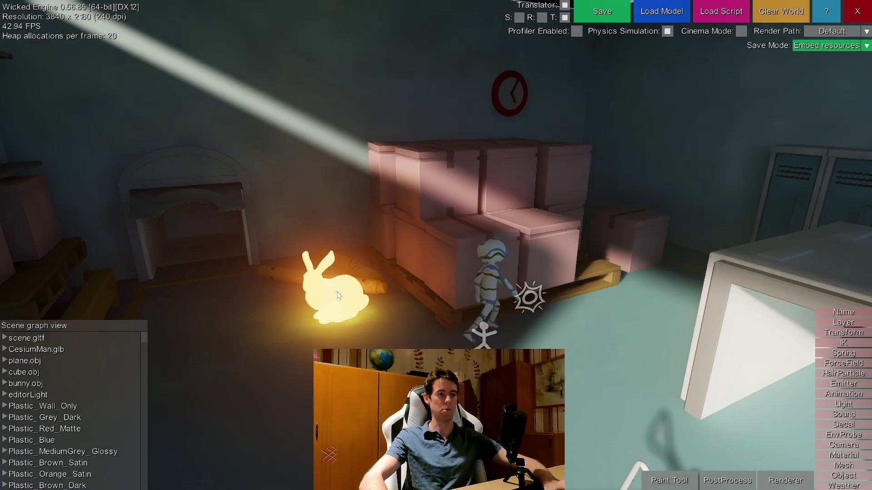
{"action": "right_click_drag", "start_coordinate": [409, 274], "coordinate": [409, 274]}
{"action": "right_click_drag", "start_coordinate": [541, 292], "coordinate": [387, 187]}
{"action": "right_click_drag", "start_coordinate": [663, 305], "coordinate": [584, 302]}
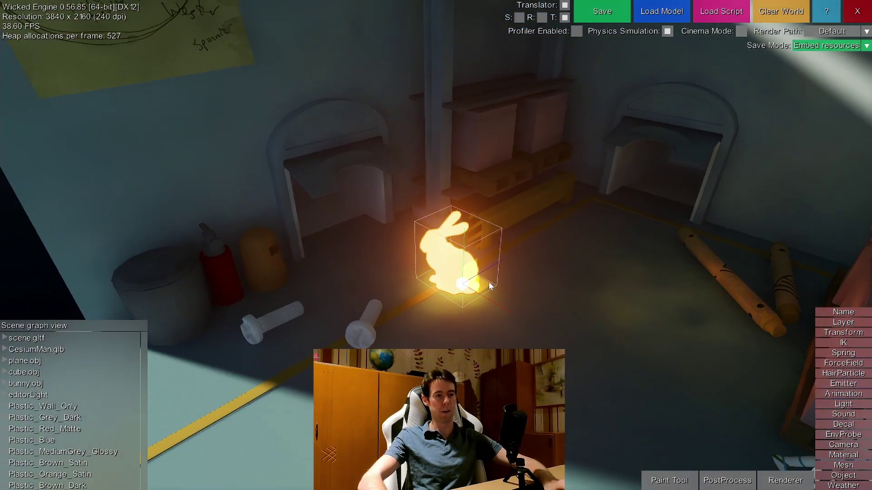
{"action": "left_click_drag", "start_coordinate": [484, 289], "coordinate": [359, 225]}
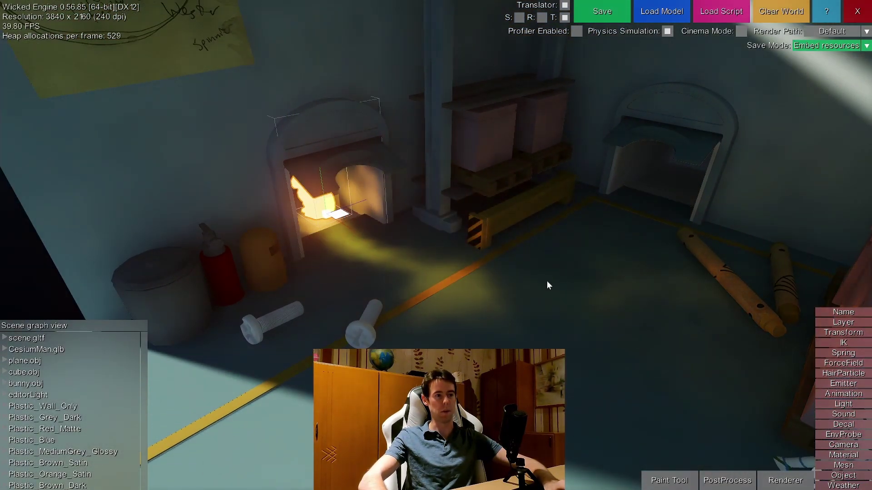
- Examine from near and far how the bunny lights the inside of the arched opening and the floor outside
{"action": "key", "text": "w"}
{"action": "middle_click_drag", "start_coordinate": [757, 254], "coordinate": [757, 255]}
{"action": "key", "text": "w"}
{"action": "key", "text": "s"}
{"action": "key", "text": "s"}
{"action": "key", "text": "w"}
{"action": "middle_click_drag", "start_coordinate": [673, 218], "coordinate": [673, 218]}
{"action": "key", "text": "s"}
{"action": "middle_click_drag", "start_coordinate": [270, 165], "coordinate": [271, 165]}
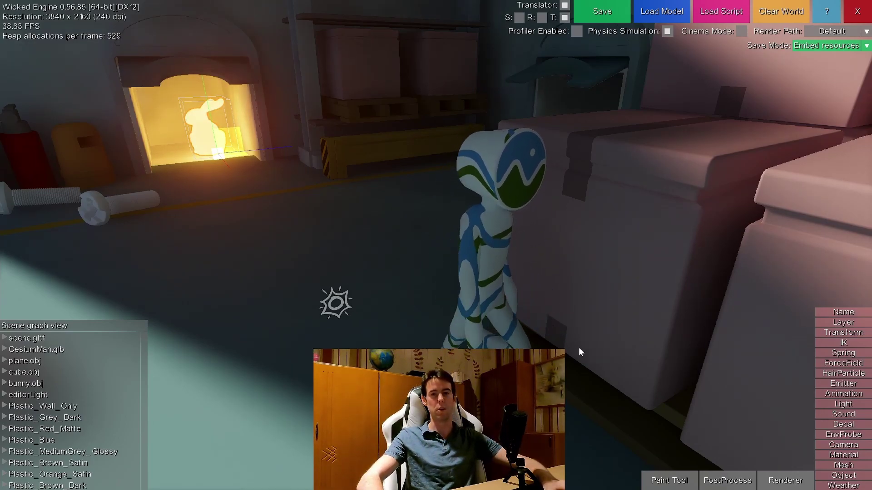
- Turn on the Surfel GI debug display and examine the surfels on the boxes, floor and character
{"action": "left_click", "coordinate": [786, 480]}
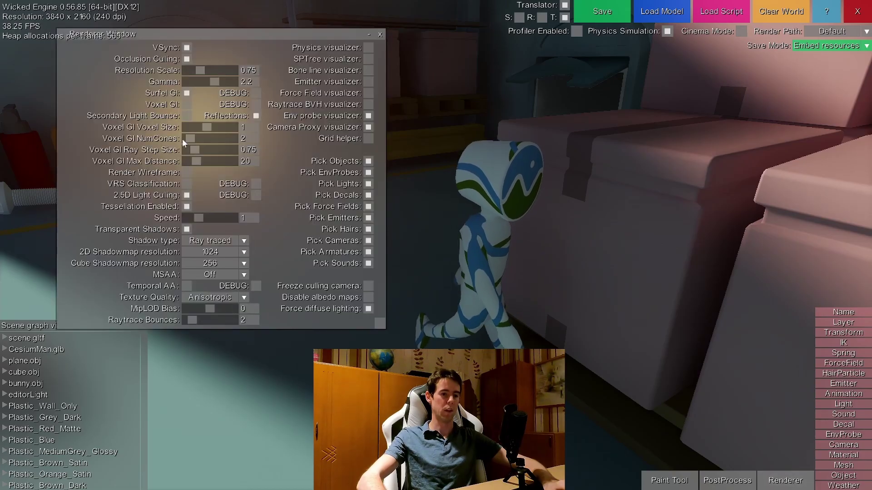
{"action": "left_click", "coordinate": [256, 94]}
{"action": "left_click", "coordinate": [380, 34]}
{"action": "middle_click_drag", "start_coordinate": [434, 179], "coordinate": [545, 168]}
{"action": "right_click_drag", "start_coordinate": [454, 168], "coordinate": [470, 173]}
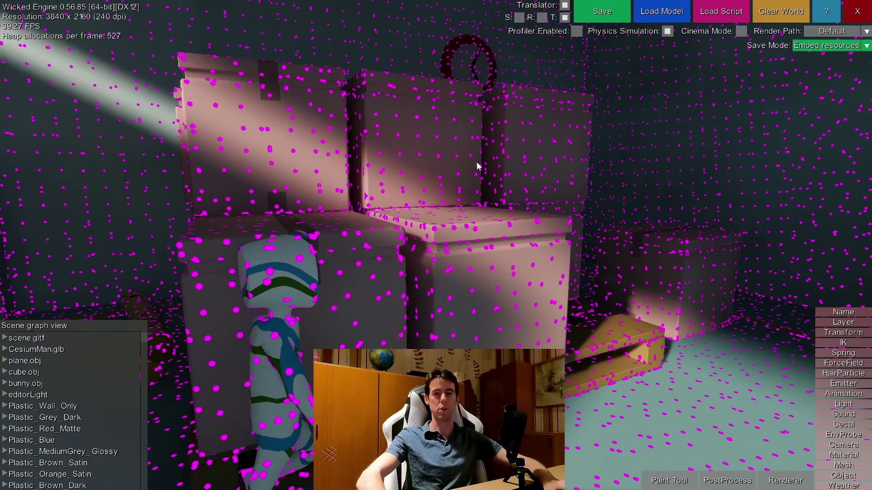
{"action": "middle_click_drag", "start_coordinate": [715, 205], "coordinate": [563, 232]}
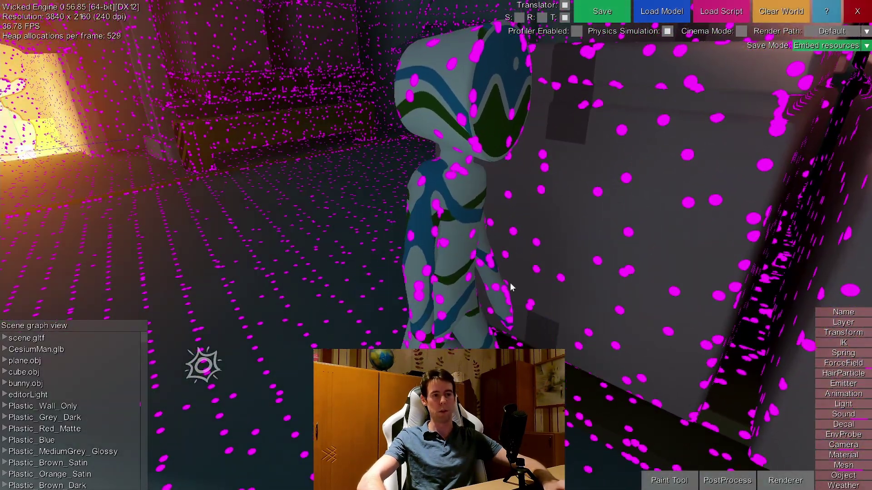
{"action": "right_click_drag", "start_coordinate": [465, 274], "coordinate": [467, 287]}
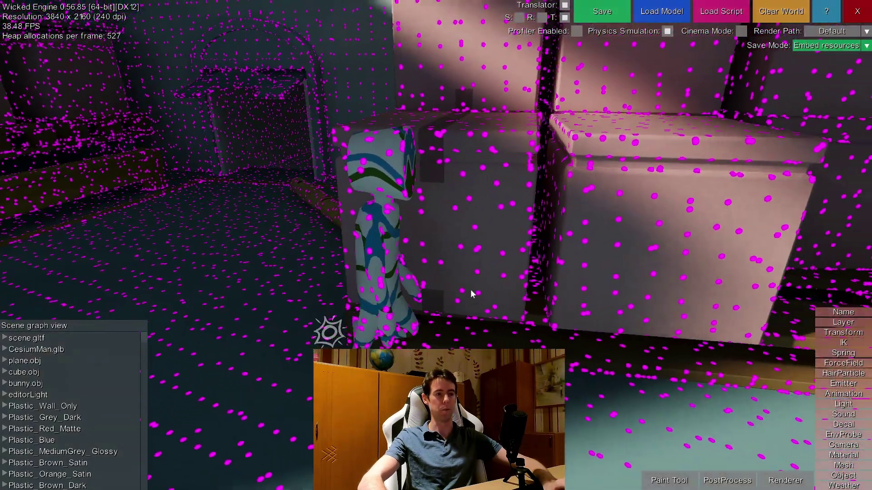
{"action": "right_click_drag", "start_coordinate": [304, 239], "coordinate": [347, 210]}
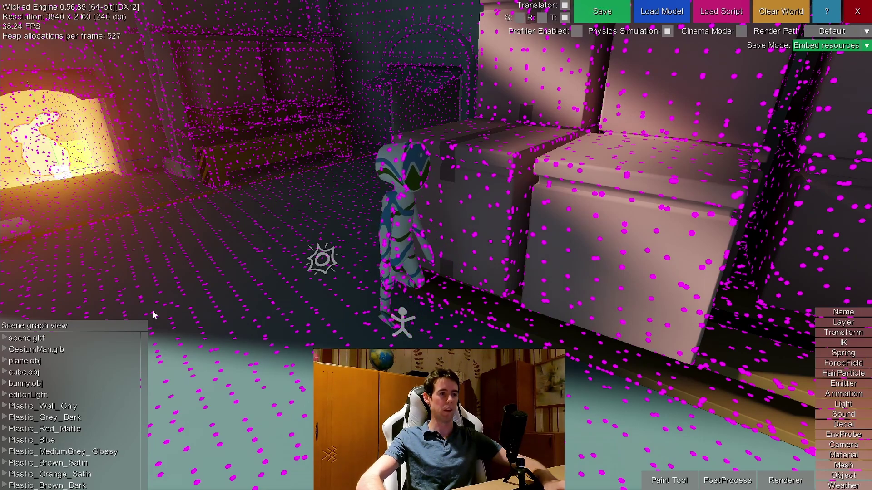
- Select CesiumMan.glb and move it across the floor toward the opening lit by the bunny
{"action": "left_click", "coordinate": [47, 354]}
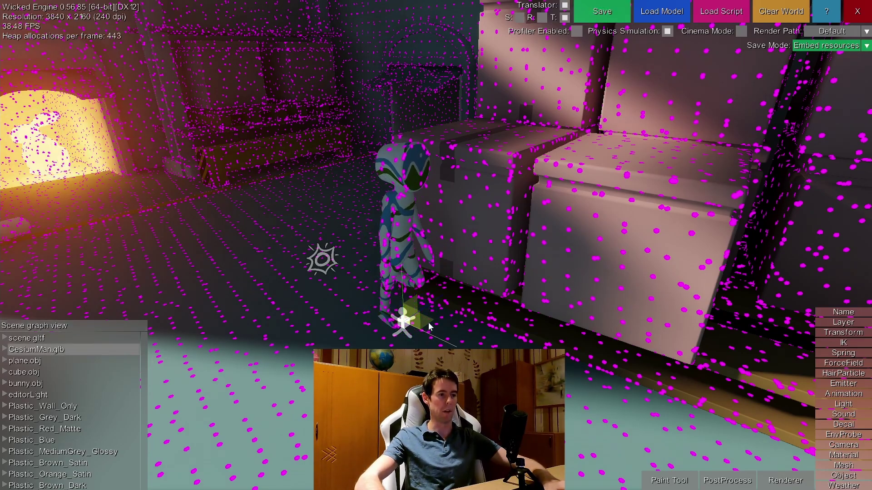
{"action": "left_click_drag", "start_coordinate": [368, 312], "coordinate": [298, 209]}
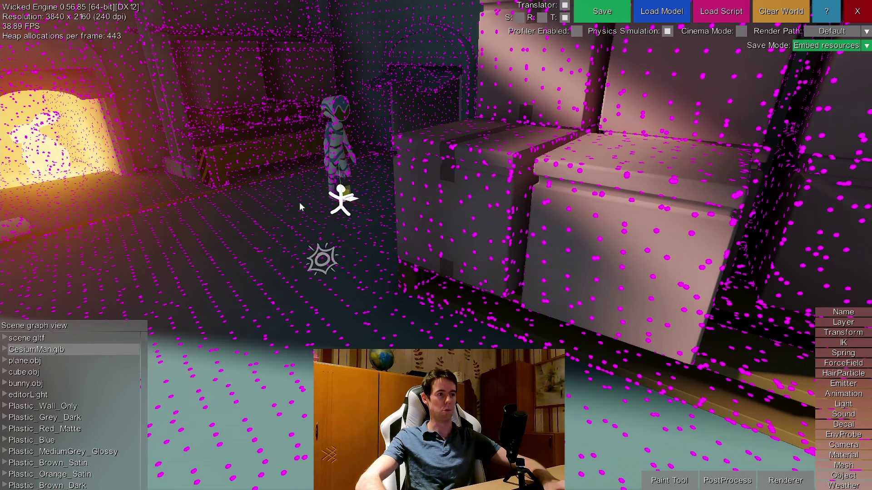
{"action": "key", "text": "w"}
{"action": "right_click_drag", "start_coordinate": [226, 215], "coordinate": [256, 254]}
{"action": "key", "text": "s"}
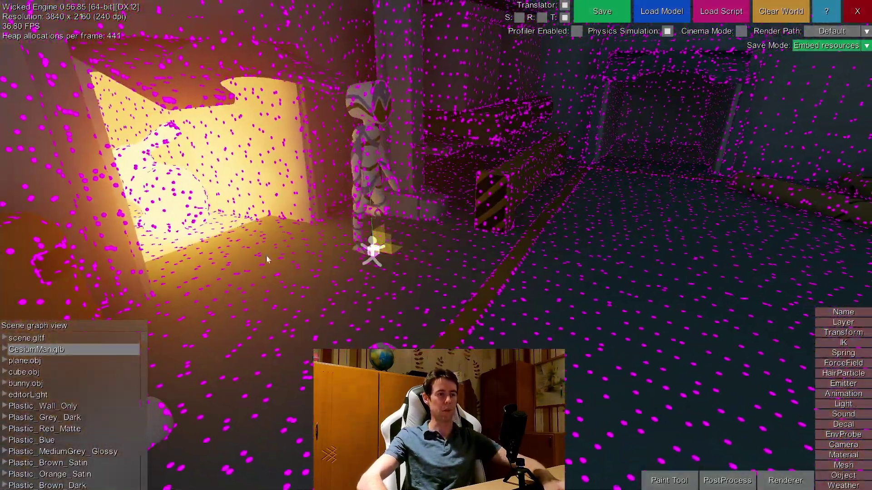
- Move the character into the dark arched opening at the far wall and view it up close
{"action": "left_click_drag", "start_coordinate": [397, 250], "coordinate": [621, 202]}
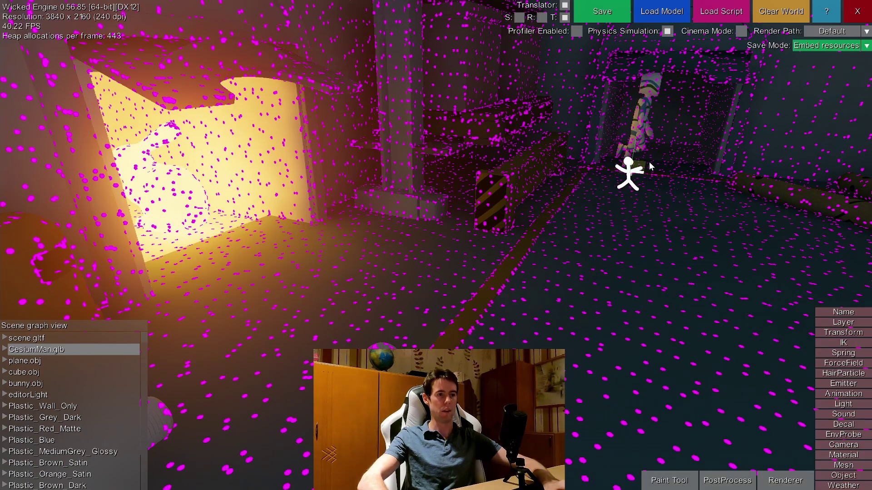
{"action": "mouse_move", "coordinate": [600, 219]}
{"action": "middle_mouse_down"}
{"action": "mouse_move", "coordinate": [631, 209]}
{"action": "mouse_move", "coordinate": [854, 214]}
{"action": "middle_mouse_up"}
{"action": "key", "text": "w"}
{"action": "key", "text": "a"}
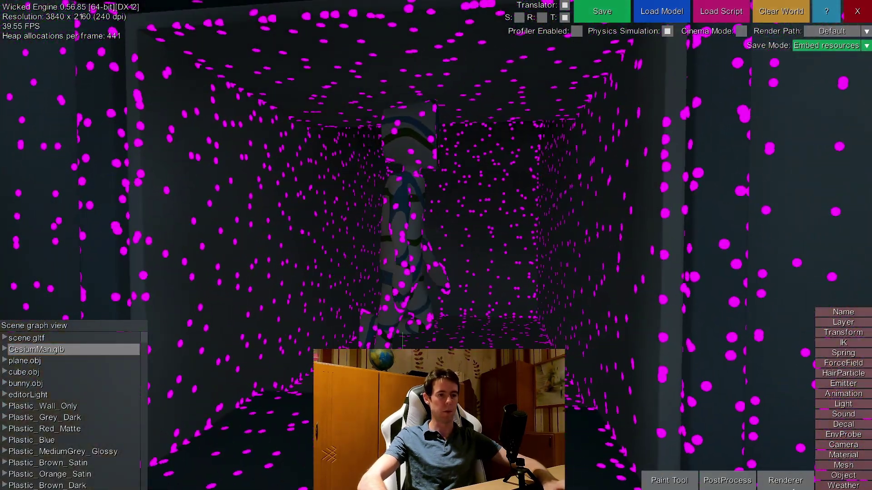
- Turn off the Surfel GI debug display and close the renderer settings
{"action": "left_click", "coordinate": [792, 488]}
{"action": "left_click", "coordinate": [256, 93]}
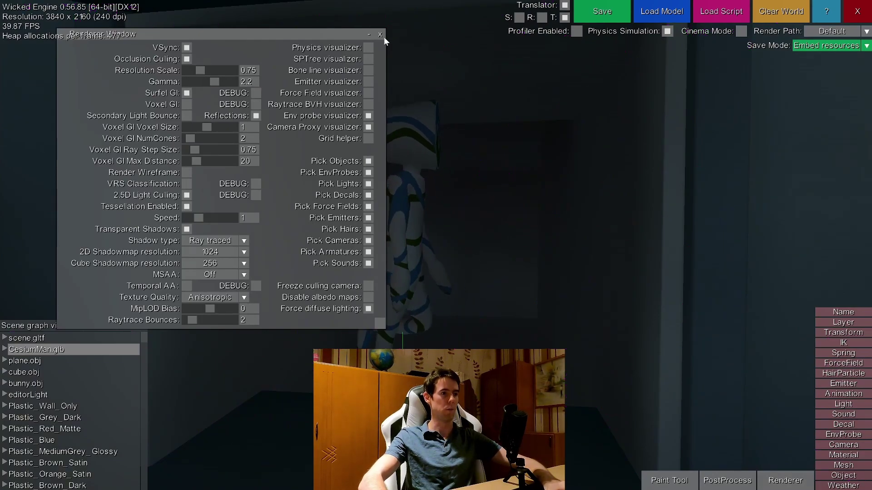
{"action": "left_click", "coordinate": [380, 35]}
- Select the character mesh and set its material's emissive color to light pink, RGB 255, 197, 197
{"action": "left_click", "coordinate": [417, 225]}
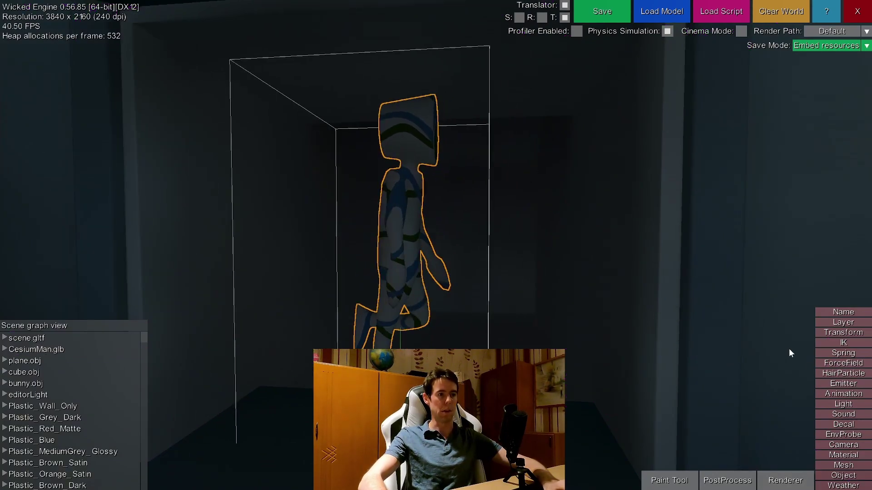
{"action": "left_click", "coordinate": [843, 455]}
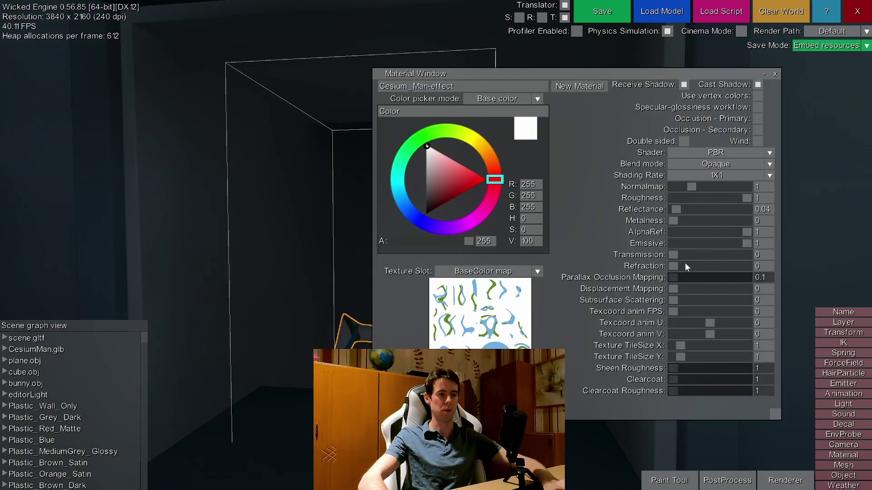
{"action": "left_click", "coordinate": [495, 98]}
{"action": "left_click", "coordinate": [497, 133]}
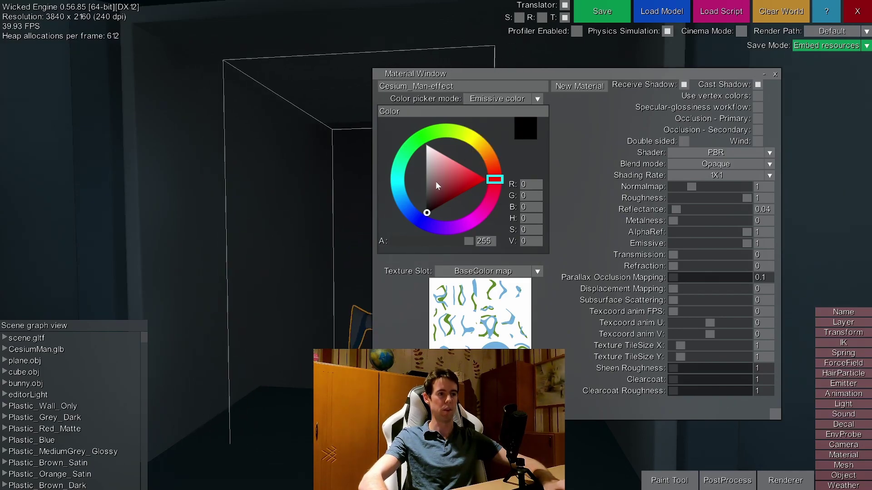
{"action": "left_click", "coordinate": [470, 171]}
{"action": "mouse_move", "coordinate": [486, 83]}
{"action": "left_mouse_down"}
{"action": "mouse_move", "coordinate": [475, 74]}
{"action": "mouse_move", "coordinate": [485, 74]}
{"action": "left_mouse_up"}
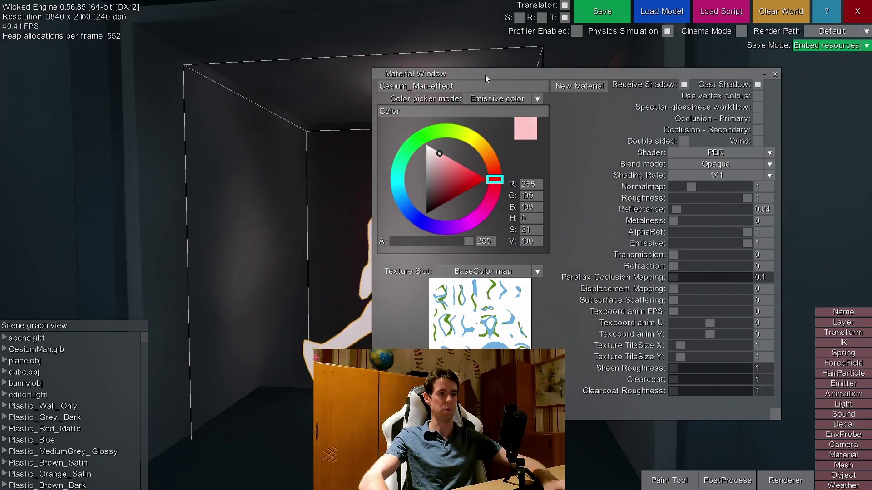
- Set the character material's emissive strength to 5 and close the material settings
{"action": "left_click", "coordinate": [763, 245]}
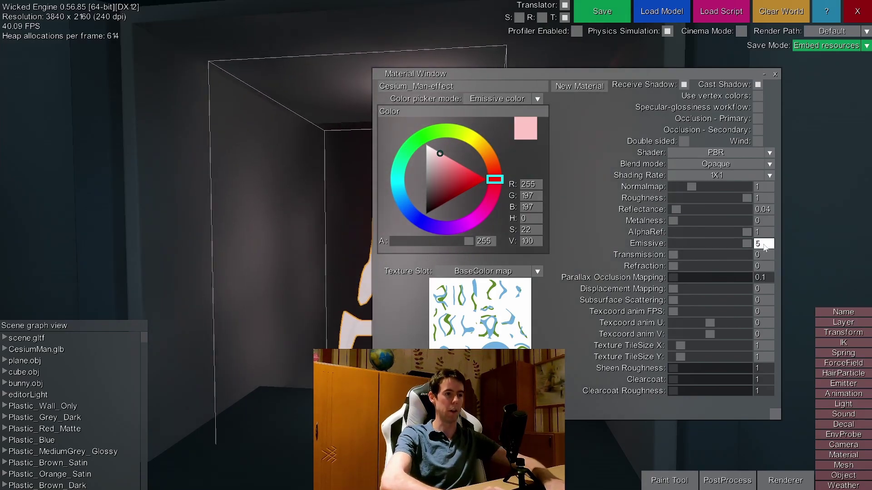
{"action": "type", "text": "5"}
{"action": "key", "text": "Return"}
{"action": "left_click", "coordinate": [775, 74]}
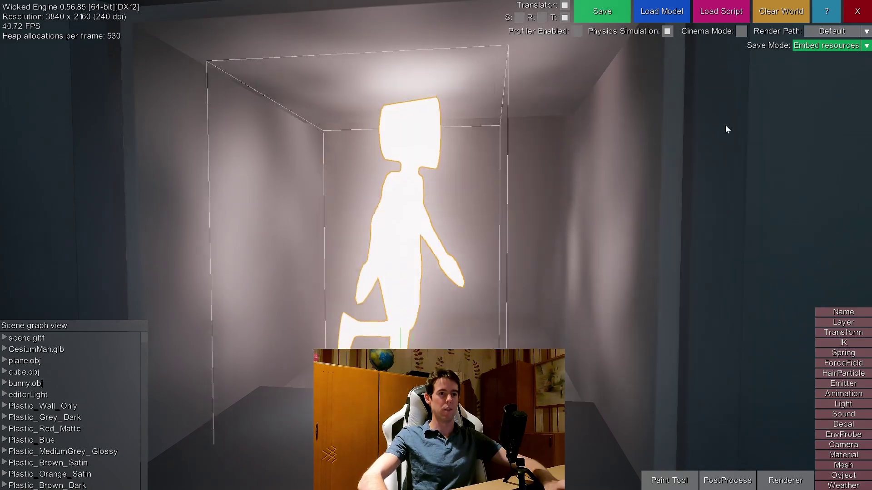
- Clear the selection and examine the light the glowing character casts in the arched opening and into the surrounding room
{"action": "key", "text": "Escape"}
{"action": "key", "text": "s"}
{"action": "mouse_move", "coordinate": [603, 274]}
{"action": "middle_mouse_down"}
{"action": "mouse_move", "coordinate": [603, 295]}
{"action": "mouse_move", "coordinate": [603, 273]}
{"action": "middle_mouse_up"}
{"action": "key", "text": "w"}
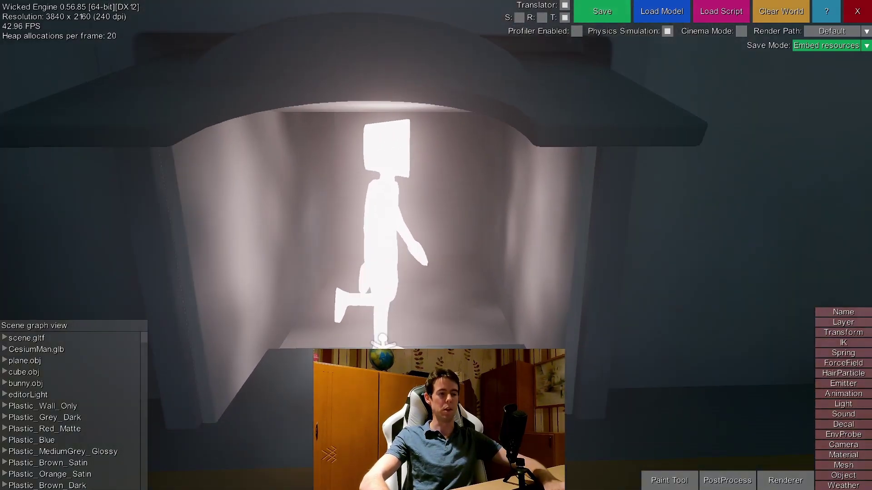
{"action": "key", "text": "s"}
{"action": "key", "text": "s"}
{"action": "middle_click_drag", "start_coordinate": [513, 189], "coordinate": [590, 211]}
{"action": "key", "text": "w"}
{"action": "key", "text": "s"}
{"action": "key", "text": "s"}
{"action": "key", "text": "w"}
{"action": "middle_click_drag", "start_coordinate": [525, 326], "coordinate": [490, 259]}
- Select the editor light near the stacked boxes and rotate it to change the direction of the sunlight
{"action": "key", "text": "s"}
{"action": "right_click", "coordinate": [531, 359]}
{"action": "middle_click_drag", "start_coordinate": [533, 312], "coordinate": [544, 295]}
{"action": "right_click_drag", "start_coordinate": [524, 326], "coordinate": [417, 249]}
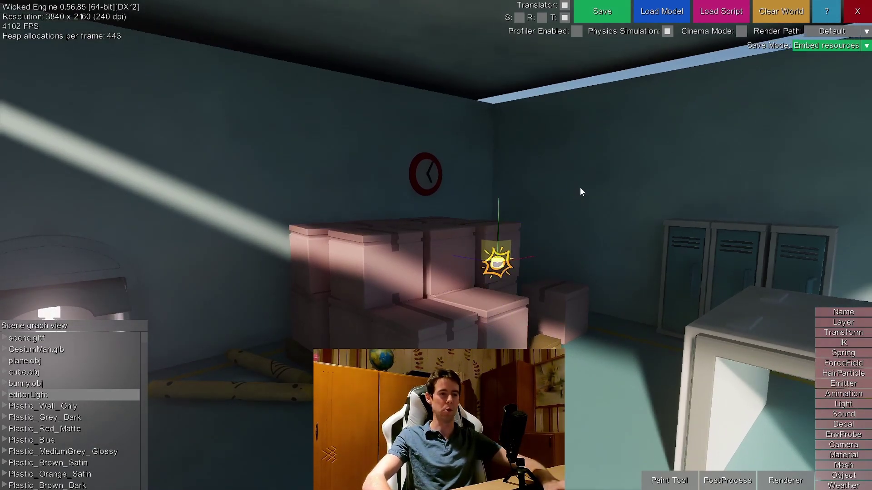
{"action": "key", "text": "2"}
{"action": "mouse_move", "coordinate": [466, 257]}
{"action": "left_mouse_down"}
{"action": "mouse_move", "coordinate": [448, 255]}
{"action": "mouse_move", "coordinate": [469, 255]}
{"action": "left_mouse_up"}
{"action": "middle_click_drag", "start_coordinate": [707, 292], "coordinate": [681, 211]}
{"action": "key", "text": "s"}
{"action": "key", "text": "w"}
{"action": "key", "text": "a"}
{"action": "left_click_drag", "start_coordinate": [493, 233], "coordinate": [493, 242]}
- Examine the indirect lighting on the clock wall and in the adjoining room corner under the rotated light
{"action": "middle_click_drag", "start_coordinate": [763, 136], "coordinate": [767, 107]}
{"action": "key", "text": "w"}
{"action": "middle_click_drag", "start_coordinate": [636, 306], "coordinate": [688, 296]}
{"action": "key", "text": "w"}
{"action": "middle_click_drag", "start_coordinate": [561, 302], "coordinate": [582, 310]}
{"action": "key", "text": "w"}
{"action": "right_click_drag", "start_coordinate": [656, 227], "coordinate": [624, 230]}
{"action": "key", "text": "w"}
{"action": "middle_click_drag", "start_coordinate": [398, 207], "coordinate": [411, 98]}
{"action": "middle_click_drag", "start_coordinate": [492, 265], "coordinate": [332, 244]}
{"action": "key", "text": "s"}
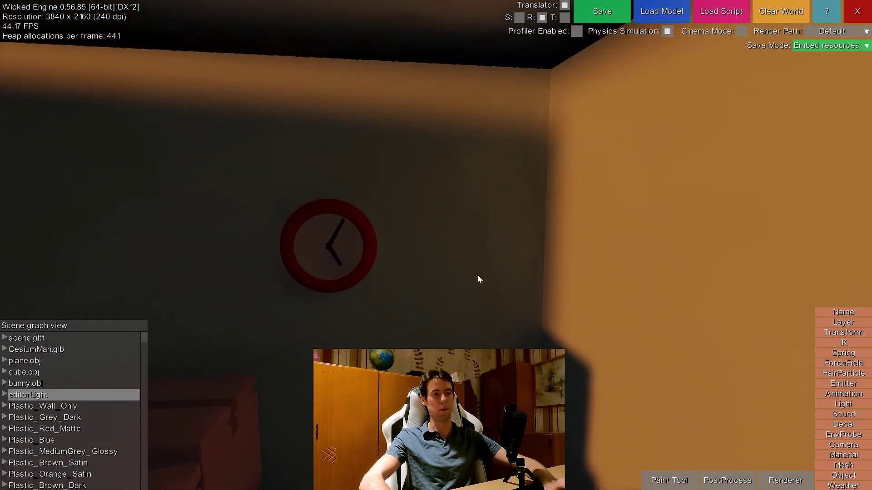
{"action": "key", "text": "s"}
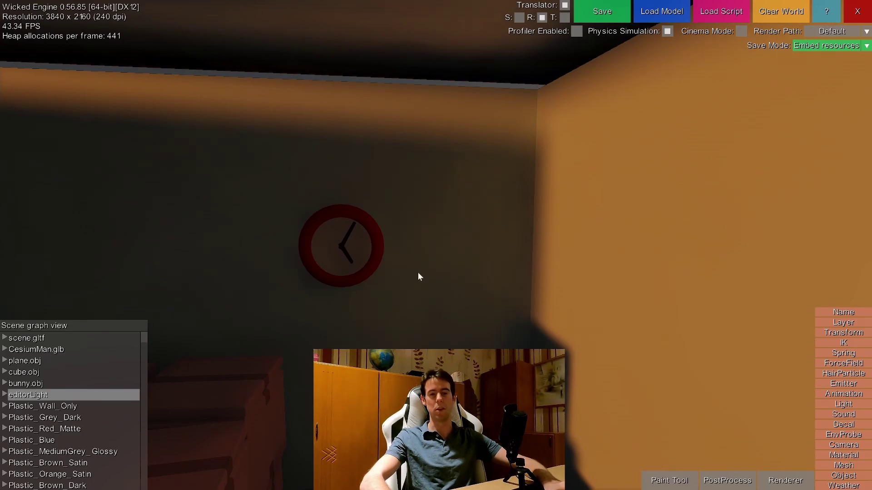
- Rotate the editor light further so that no direct sunlight enters the room
{"action": "middle_click_drag", "start_coordinate": [430, 236], "coordinate": [682, 300]}
{"action": "key", "text": "w"}
{"action": "key", "text": "w"}
{"action": "middle_click_drag", "start_coordinate": [363, 246], "coordinate": [567, 272]}
{"action": "key", "text": "w"}
{"action": "key", "text": "a"}
{"action": "key", "text": "w"}
{"action": "middle_click_drag", "start_coordinate": [484, 151], "coordinate": [753, 199]}
{"action": "key", "text": "w"}
{"action": "key", "text": "s"}
{"action": "middle_click_drag", "start_coordinate": [660, 183], "coordinate": [659, 149]}
{"action": "left_click_drag", "start_coordinate": [458, 245], "coordinate": [557, 267]}
- Examine how the glowing bunny and character in the arched openings light the darkened room
{"action": "middle_click_drag", "start_coordinate": [556, 268], "coordinate": [467, 265]}
{"action": "key", "text": "w"}
{"action": "key", "text": "d"}
{"action": "key", "text": "a"}
{"action": "key", "text": "w"}
{"action": "key", "text": "w"}
{"action": "key", "text": "s"}
{"action": "right_click_drag", "start_coordinate": [482, 249], "coordinate": [454, 250]}
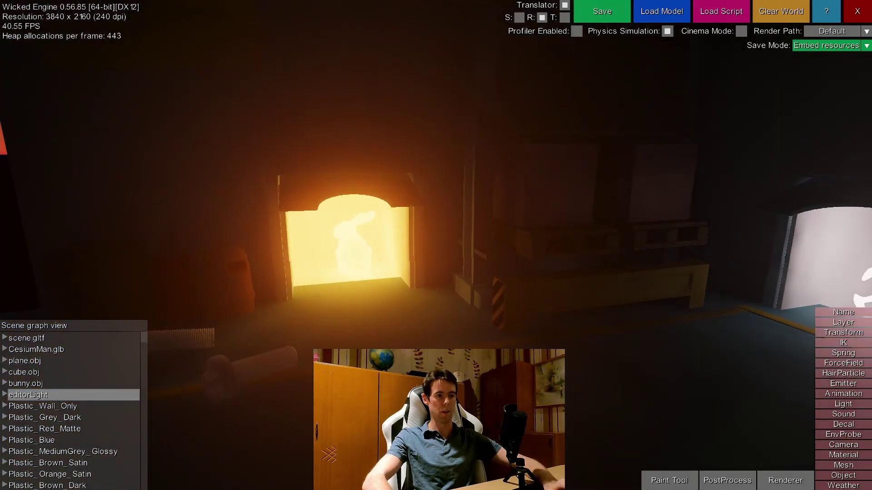
- Turn off Bloom in the post-process settings and close them
{"action": "left_click", "coordinate": [727, 481]}
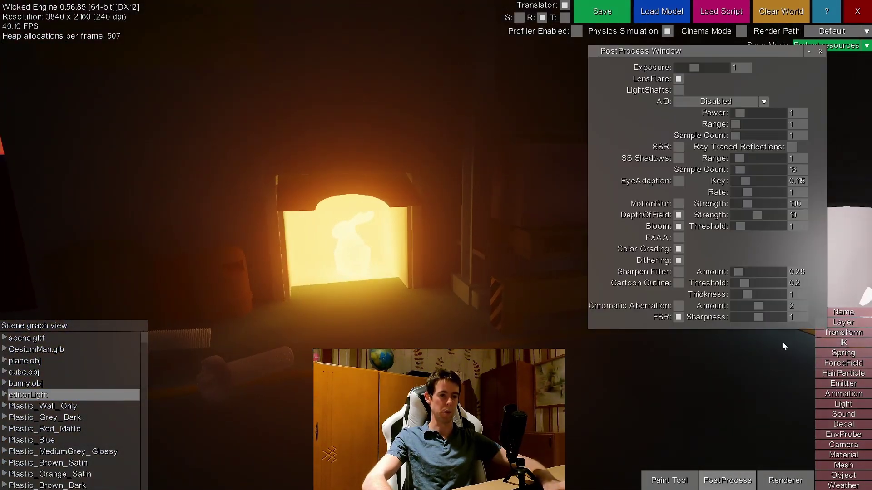
{"action": "left_click", "coordinate": [678, 226]}
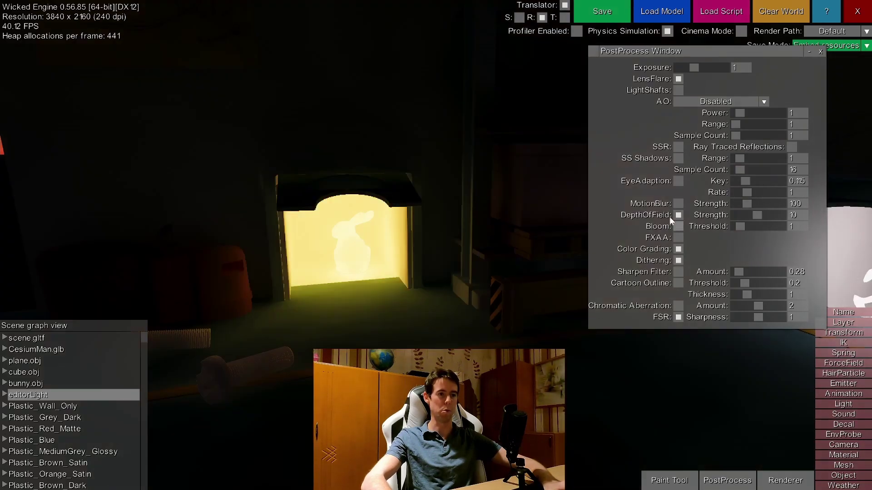
{"action": "left_click", "coordinate": [820, 51]}
- Examine the dark room without bloom, from the clock and lockers back to the two glowing arched openings
{"action": "right_click_drag", "start_coordinate": [821, 51], "coordinate": [808, 59]}
{"action": "middle_click_drag", "start_coordinate": [808, 59], "coordinate": [788, 61]}
{"action": "middle_click_drag", "start_coordinate": [536, 247], "coordinate": [488, 246]}
{"action": "middle_click_drag", "start_coordinate": [400, 239], "coordinate": [636, 231]}
{"action": "key", "text": "w"}
{"action": "key", "text": "w"}
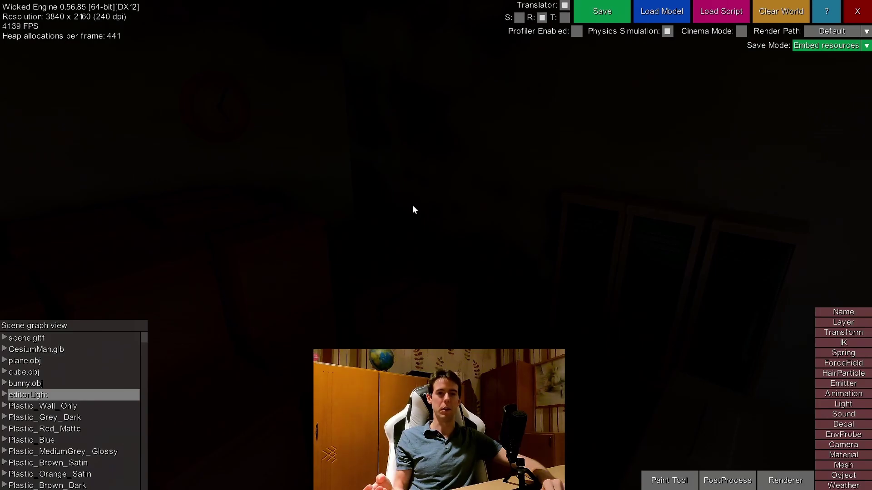
{"action": "right_click_drag", "start_coordinate": [412, 208], "coordinate": [381, 211]}
{"action": "key", "text": "w"}
{"action": "key", "text": "a"}
{"action": "middle_click_drag", "start_coordinate": [545, 211], "coordinate": [491, 203]}
{"action": "key", "text": "s"}
{"action": "middle_click_drag", "start_coordinate": [566, 221], "coordinate": [563, 222]}
{"action": "key", "text": "d"}
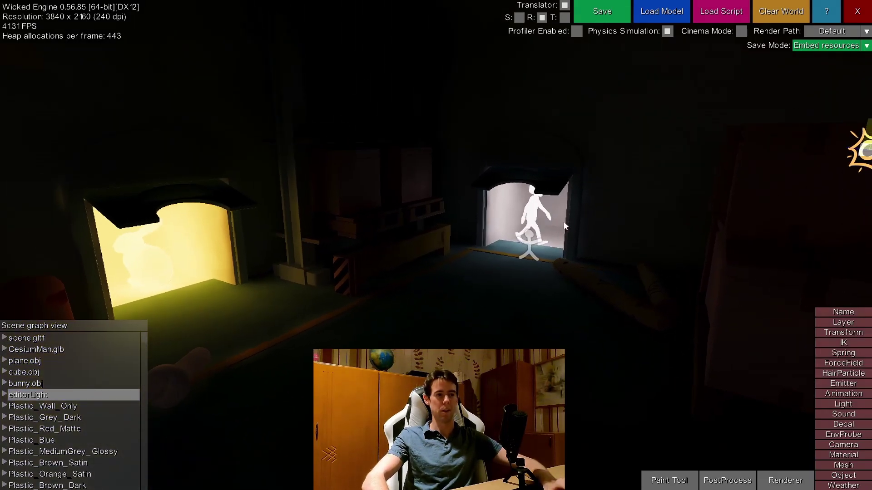